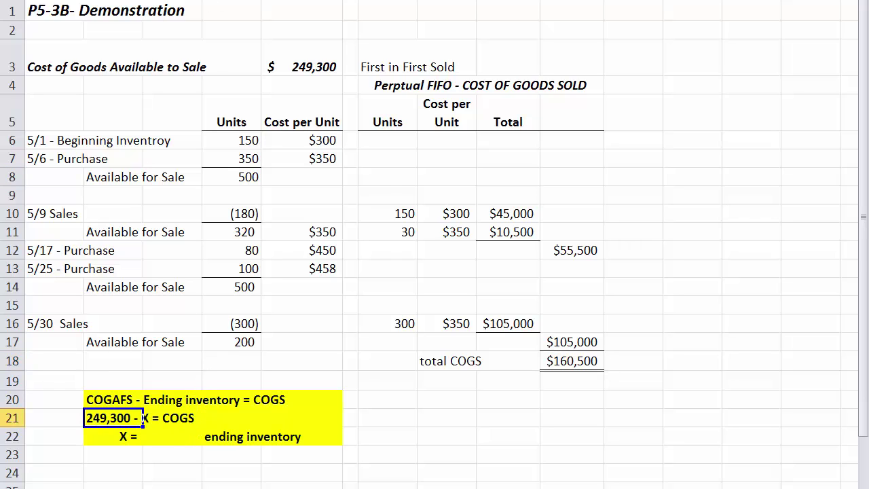
Rewrite the equation in B21 to read '249,300 - X = 160,500'.
{"action": "double_click", "coordinate": [143, 418]}
{"action": "key", "text": "shift+End"}
{"action": "key", "text": "Delete"}
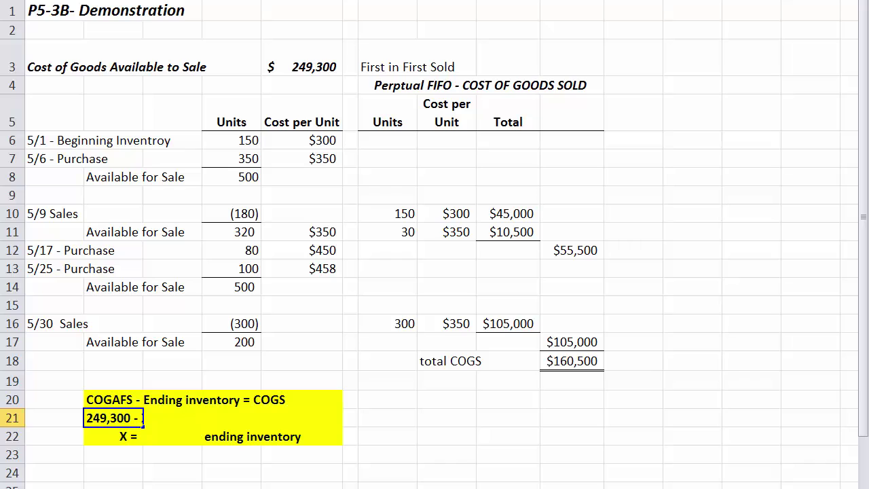
{"action": "type", "text": "16X"}
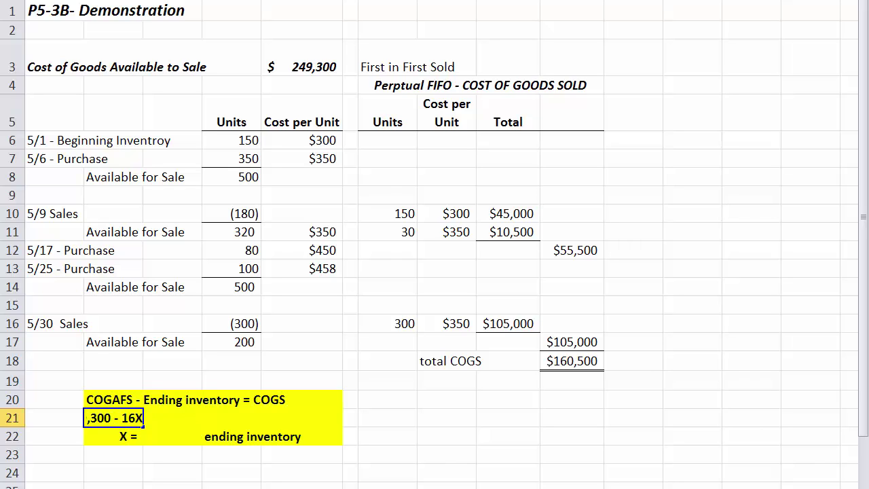
{"action": "key", "text": "BackSpace"}
{"action": "key", "text": "BackSpace"}
{"action": "key", "text": "BackSpace"}
{"action": "type", "text": "X ="}
{"action": "type", "text": " 160"}
{"action": "type", "text": ",500CC"}
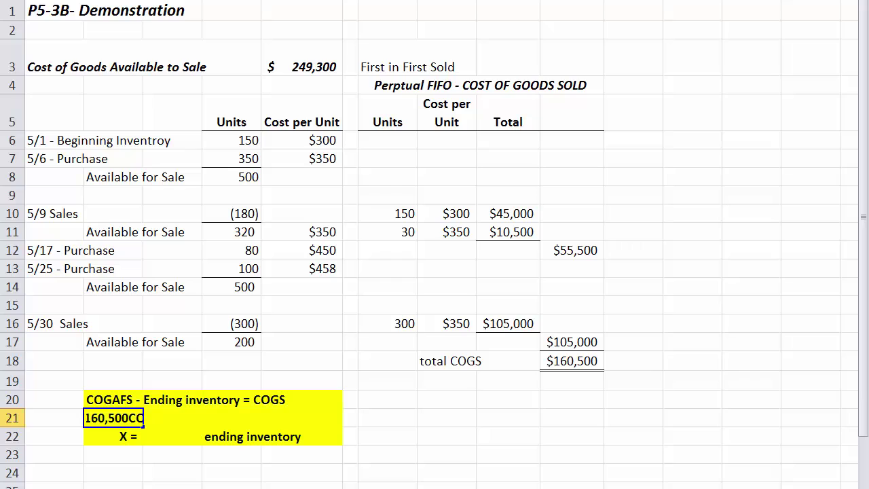
{"action": "key", "text": "BackSpace"}
{"action": "key", "text": "BackSpace"}
{"action": "key", "text": "BackSpace"}
{"action": "key", "text": "BackSpace"}
{"action": "key", "text": "BackSpace"}
{"action": "key", "text": "BackSpace"}
{"action": "key", "text": "BackSpace"}
{"action": "key", "text": "BackSpace"}
{"action": "key", "text": "BackSpace"}
{"action": "key", "text": "BackSpace"}
{"action": "key", "text": "BackSpace"}
{"action": "key", "text": "BackSpace"}
{"action": "key", "text": "Return"}
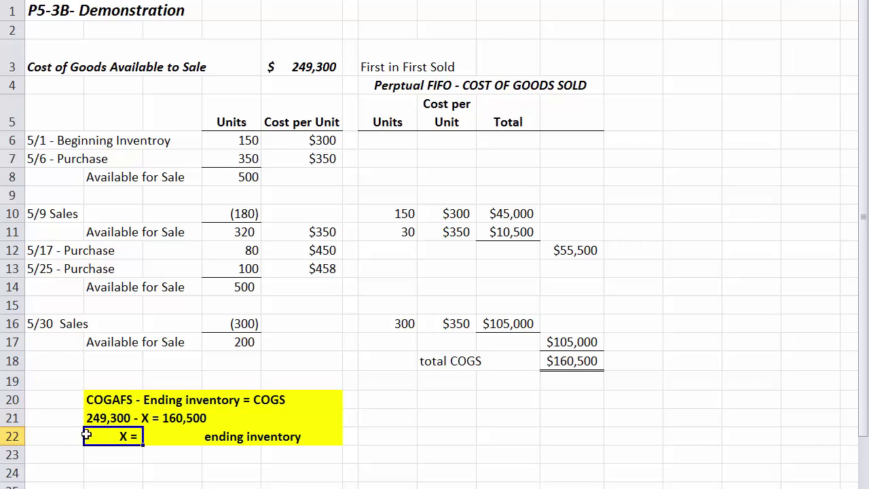
{"action": "left_click", "coordinate": [102, 419]}
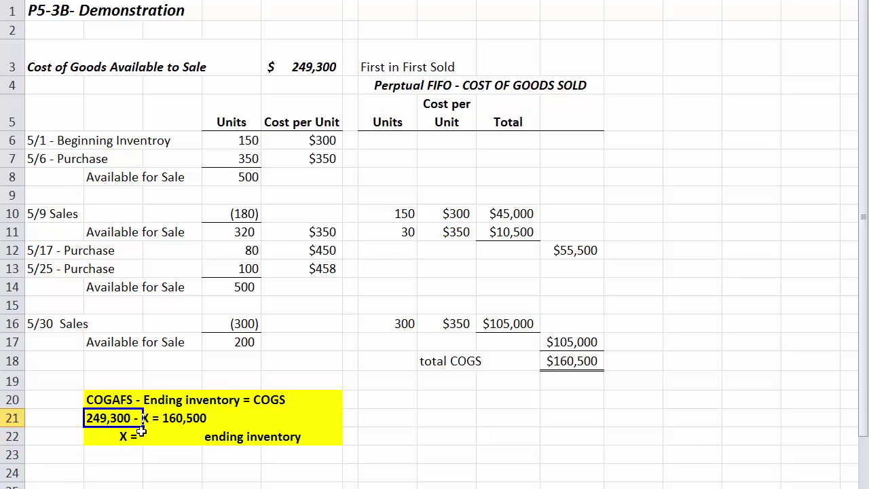
{"action": "left_click_drag", "start_coordinate": [136, 417], "coordinate": [223, 416]}
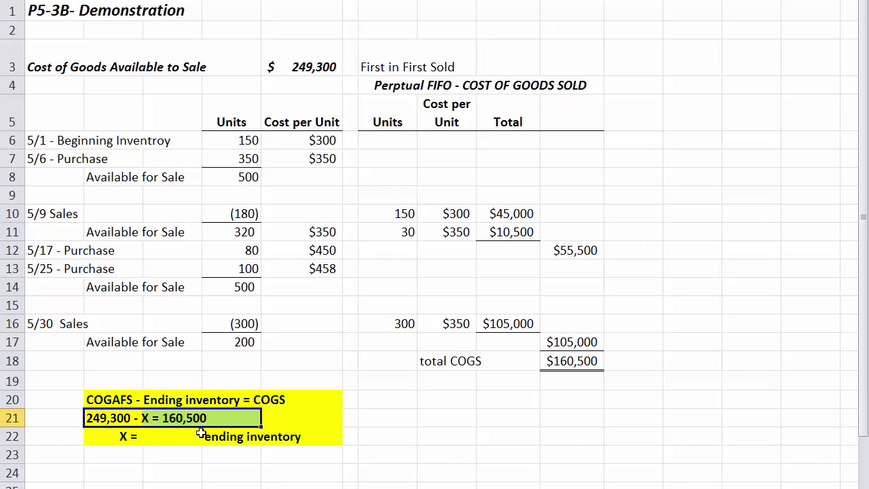
Enter =E3-J18 in C22 to get ending inventory of $88,800.
{"action": "left_click", "coordinate": [177, 436]}
{"action": "type", "text": "+"}
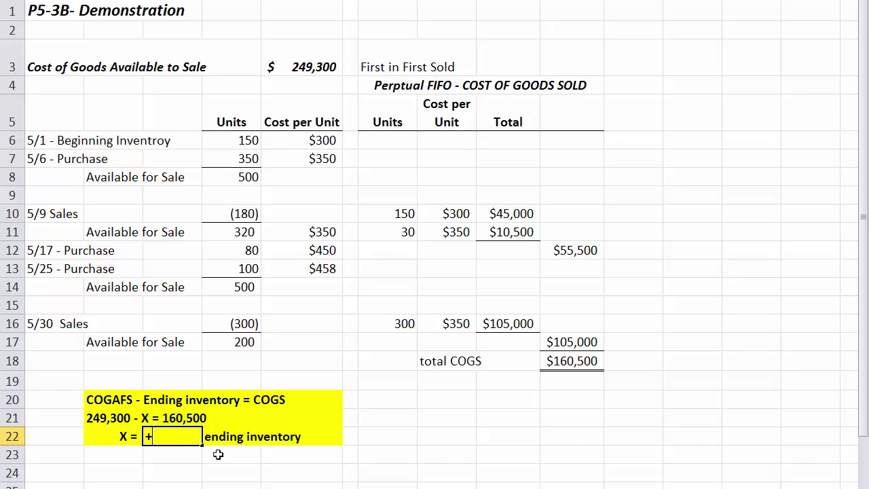
{"action": "key", "text": "Up"}
{"action": "key", "text": "Up"}
{"action": "key", "text": "Up"}
{"action": "key", "text": "Up"}
{"action": "key", "text": "Up"}
{"action": "key", "text": "Up"}
{"action": "key", "text": "Up"}
{"action": "key", "text": "Up"}
{"action": "key", "text": "Up"}
{"action": "key", "text": "Up"}
{"action": "key", "text": "Up"}
{"action": "key", "text": "Up"}
{"action": "key", "text": "Up"}
{"action": "key", "text": "Up"}
{"action": "key", "text": "Up"}
{"action": "key", "text": "Up"}
{"action": "key", "text": "Up"}
{"action": "key", "text": "Up"}
{"action": "key", "text": "Right"}
{"action": "key", "text": "Right"}
{"action": "key", "text": "Up"}
{"action": "type", "text": "-"}
{"action": "key", "text": "Right"}
{"action": "key", "text": "Right"}
{"action": "key", "text": "Right"}
{"action": "key", "text": "Right"}
{"action": "key", "text": "Right"}
{"action": "key", "text": "Right"}
{"action": "key", "text": "Right"}
{"action": "key", "text": "Up"}
{"action": "key", "text": "Up"}
{"action": "key", "text": "Up"}
{"action": "key", "text": "Up"}
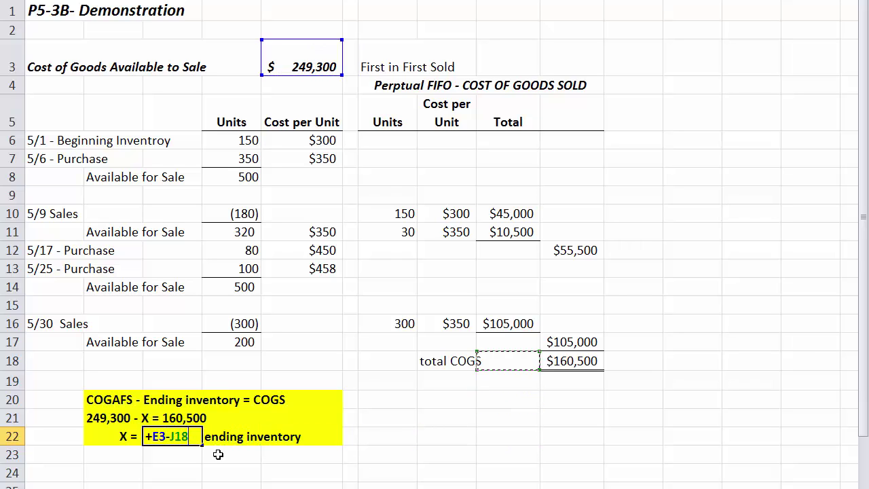
{"action": "key", "text": "Return"}
{"action": "key", "text": "Up"}
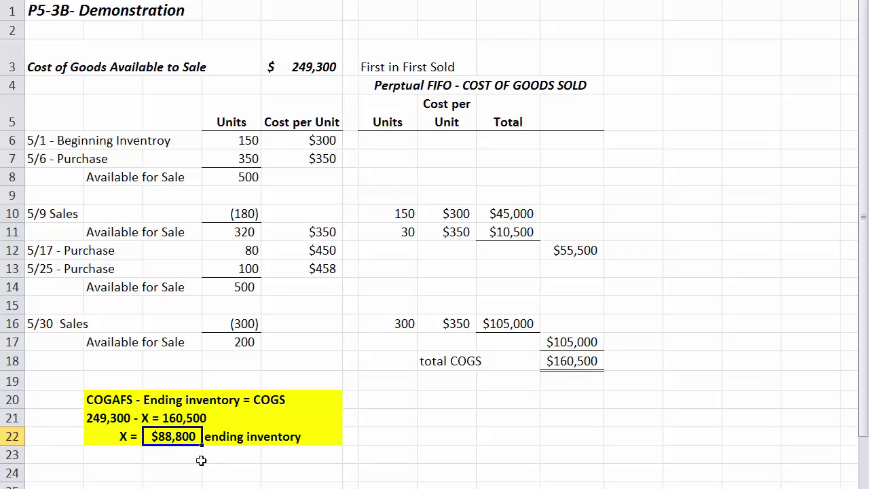
{"action": "left_click_drag", "start_coordinate": [178, 437], "coordinate": [342, 448]}
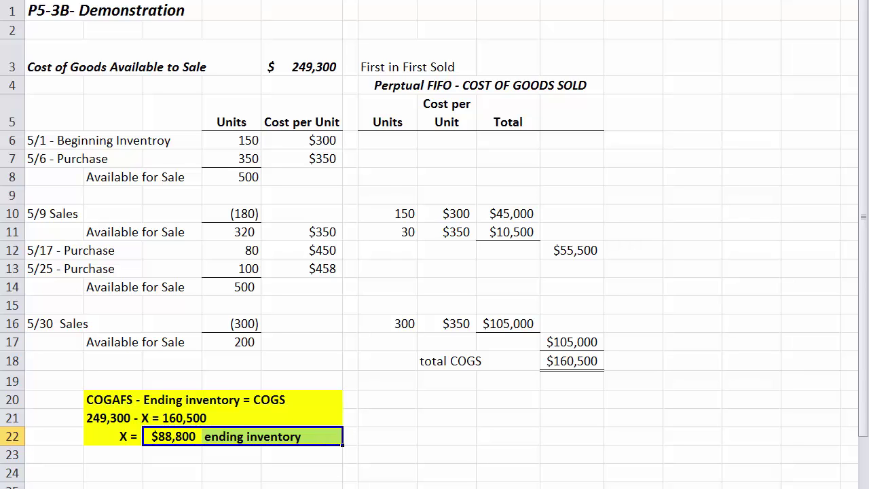
On the Perpetual LIFO sheet, label the method 'Last in First Sold'.
{"action": "key", "text": "ctrl+Page_Down"}
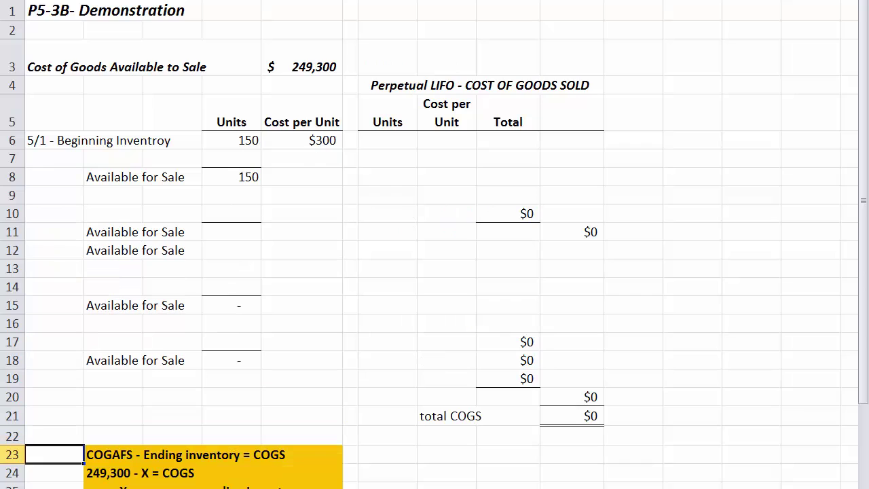
{"action": "left_click", "coordinate": [390, 70]}
{"action": "type", "text": "Last"}
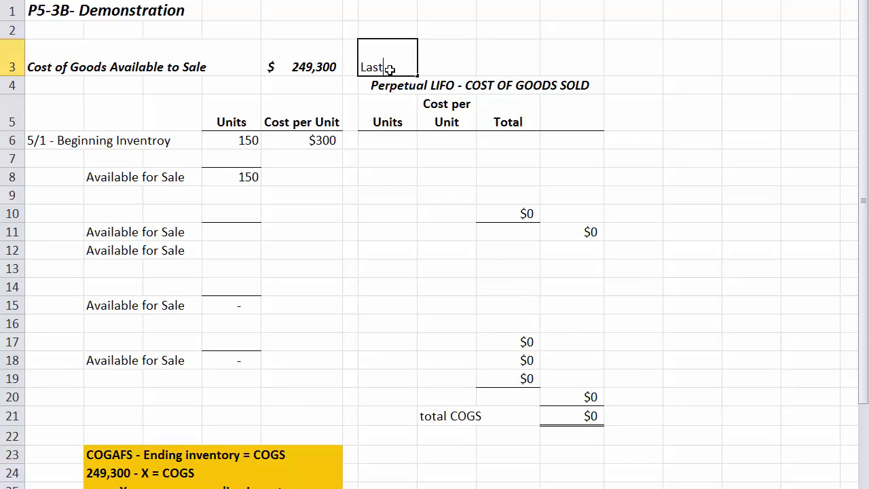
{"action": "type", "text": " in First Sold"}
{"action": "key", "text": "Return"}
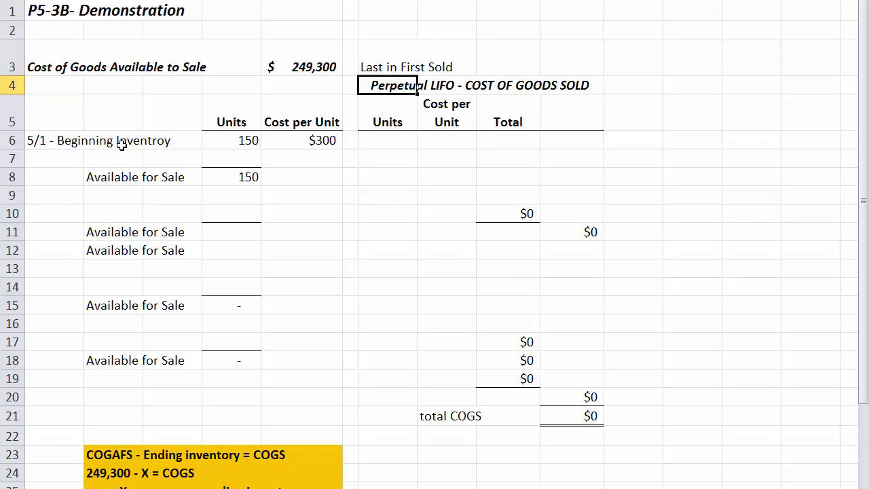
Enter the '5/6 - Purchase' row: 350 units at $350.
{"action": "left_click_drag", "start_coordinate": [244, 144], "coordinate": [292, 143]}
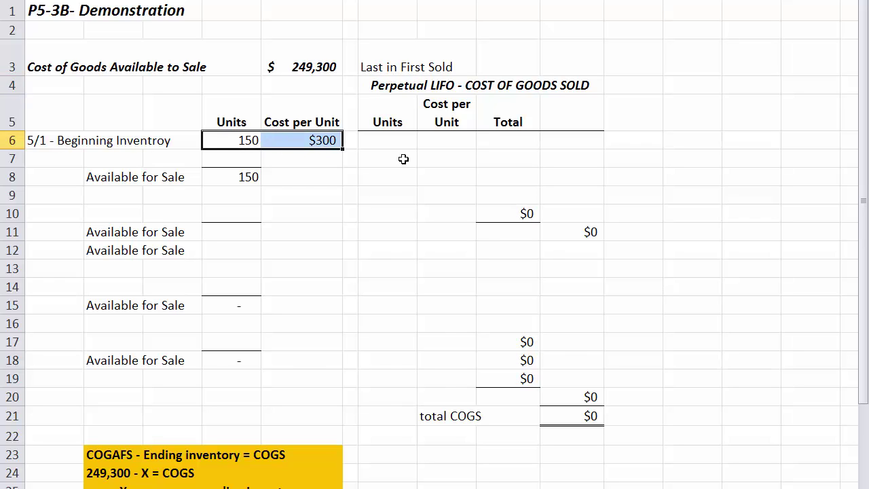
{"action": "left_click", "coordinate": [31, 160]}
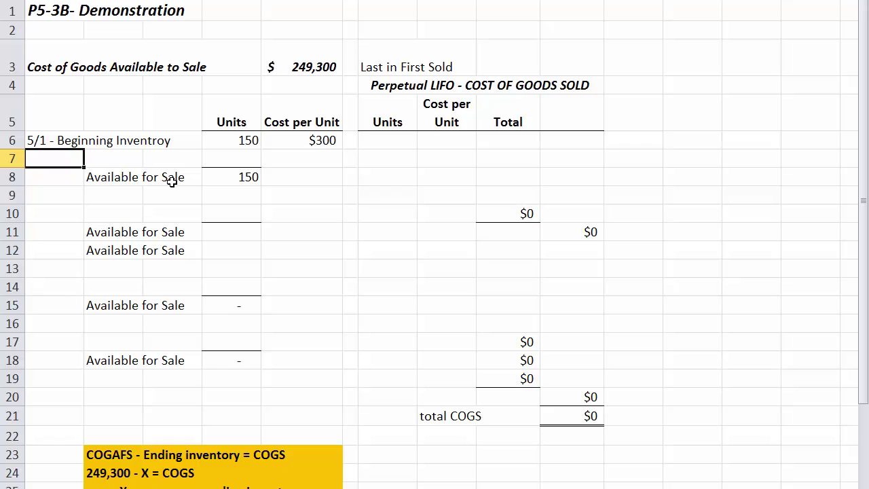
{"action": "type", "text": "5/6 - Purchase"}
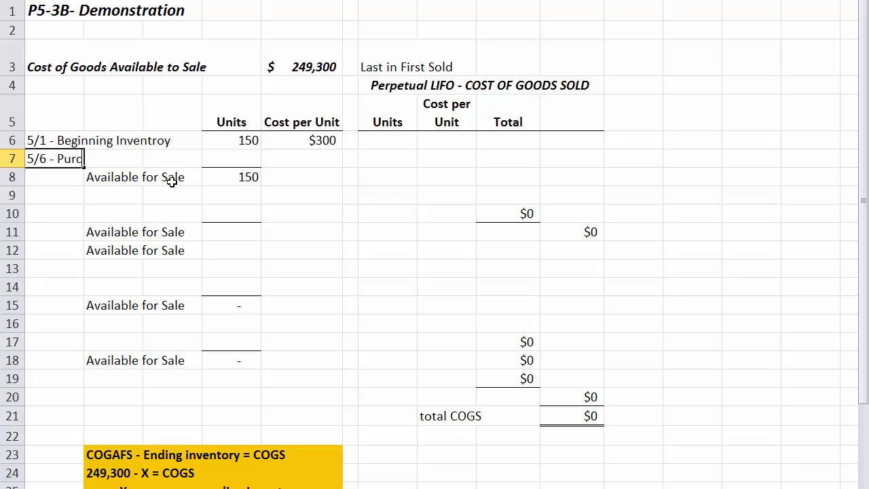
{"action": "key", "text": "Tab"}
{"action": "key", "text": "Tab"}
{"action": "key", "text": "Tab"}
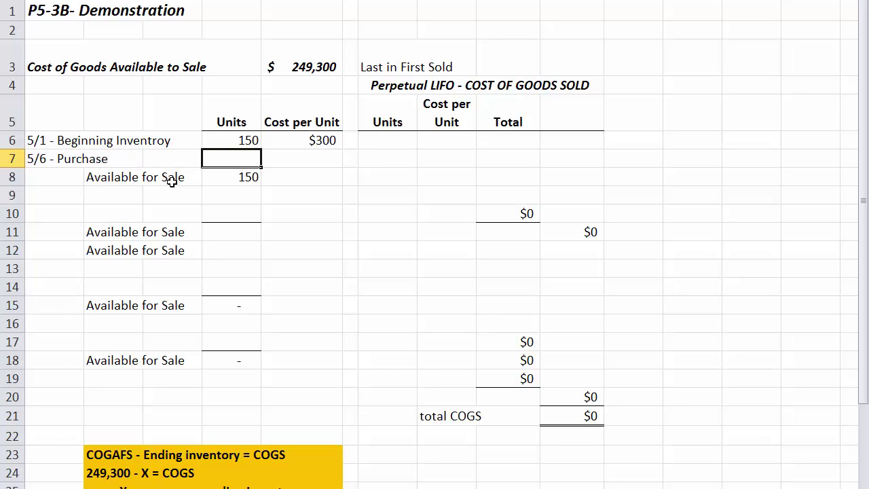
{"action": "type", "text": "350"}
{"action": "key", "text": "Tab"}
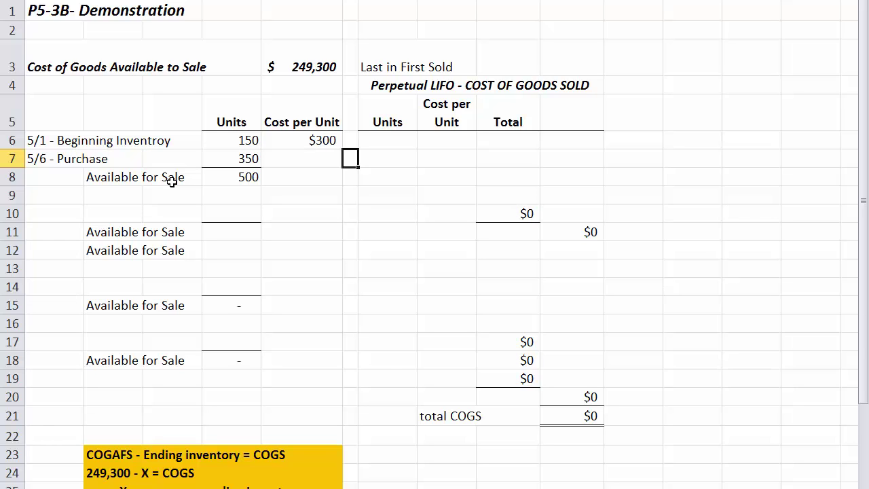
{"action": "type", "text": "350"}
{"action": "key", "text": "Return"}
{"action": "key", "text": "Up"}
{"action": "key", "text": "Down"}
{"action": "key", "text": "Left"}
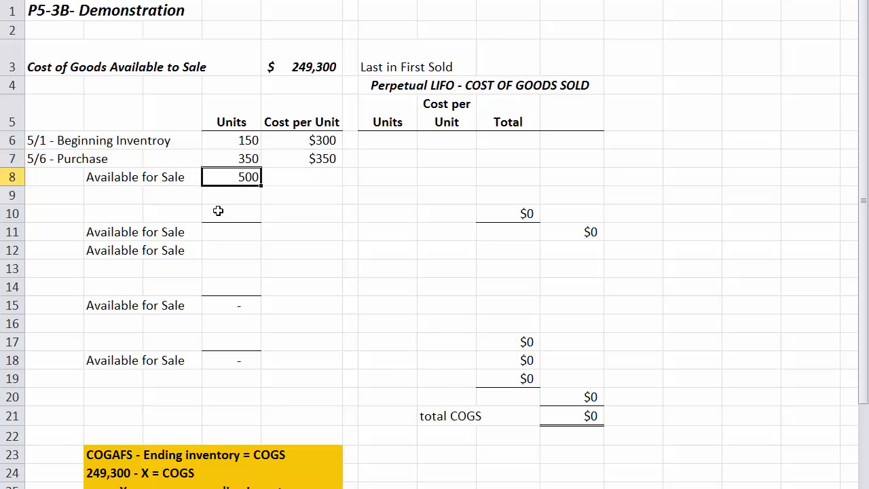
Label row 10 '5/9 Sales' and enter 180 units in the LIFO Units column.
{"action": "left_click", "coordinate": [58, 210]}
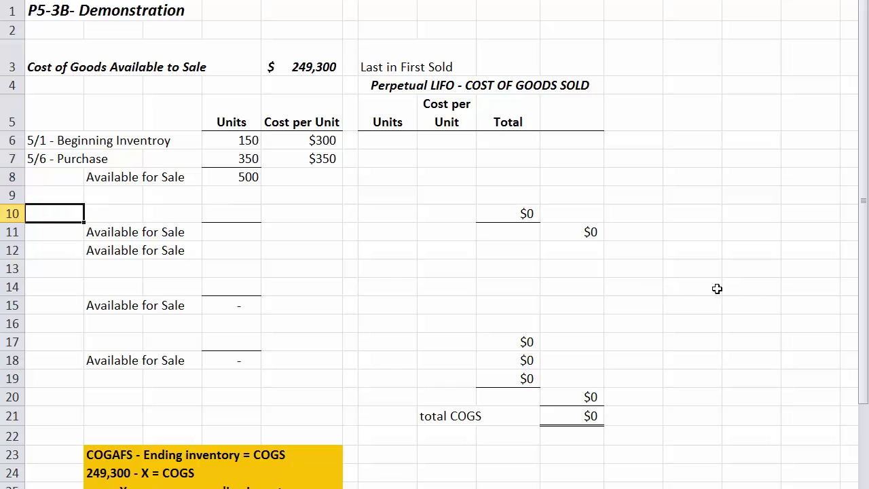
{"action": "type", "text": "5/9 Sales"}
{"action": "key", "text": "Tab"}
{"action": "key", "text": "Tab"}
{"action": "key", "text": "Tab"}
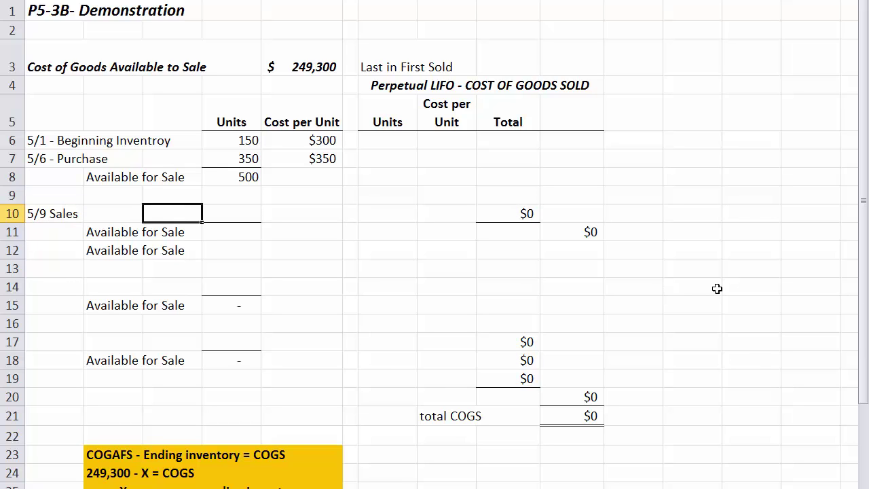
{"action": "key", "text": "Tab"}
{"action": "key", "text": "Tab"}
{"action": "key", "text": "Tab"}
{"action": "key", "text": "Tab"}
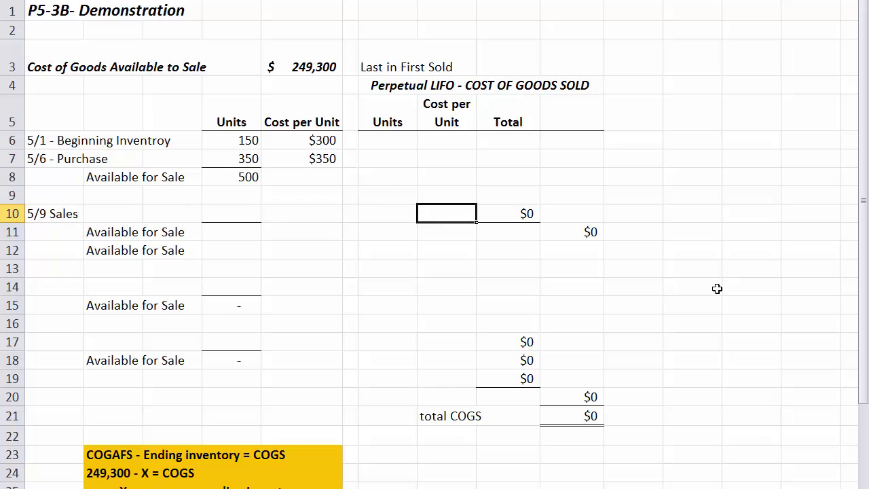
{"action": "key", "text": "shift+Tab"}
{"action": "type", "text": "180"}
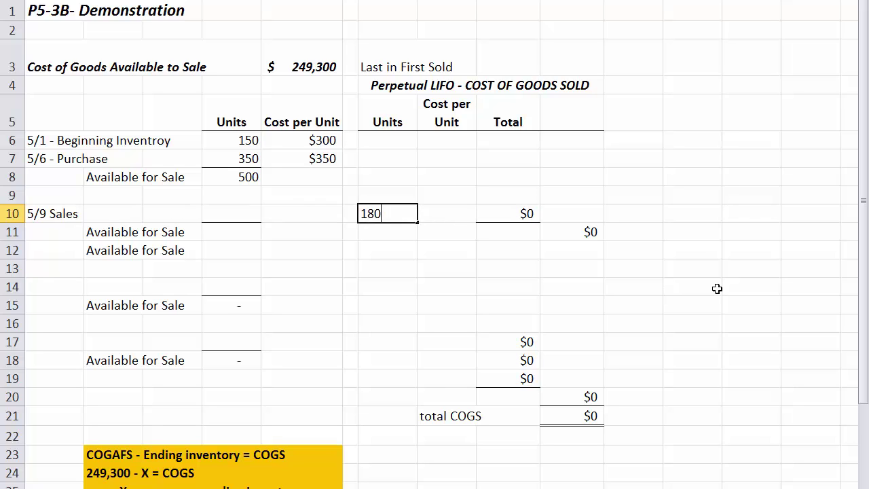
{"action": "key", "text": "Return"}
{"action": "key", "text": "Up"}
Cost the 180 sold units at $350, giving $63,000 COGS.
{"action": "left_click_drag", "start_coordinate": [385, 65], "coordinate": [463, 66]}
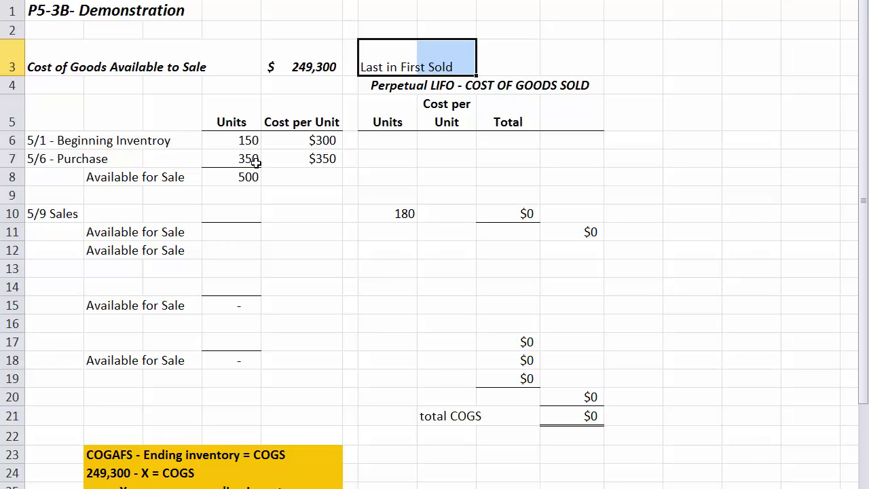
{"action": "left_click", "coordinate": [314, 160]}
{"action": "left_click", "coordinate": [446, 213]}
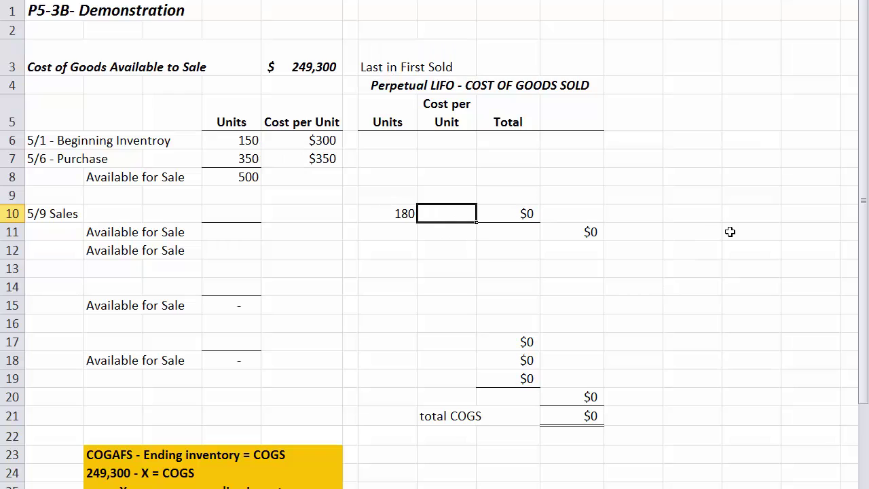
{"action": "type", "text": "1"}
{"action": "key", "text": "BackSpace"}
{"action": "type", "text": "350"}
{"action": "key", "text": "Return"}
{"action": "left_click", "coordinate": [576, 234]}
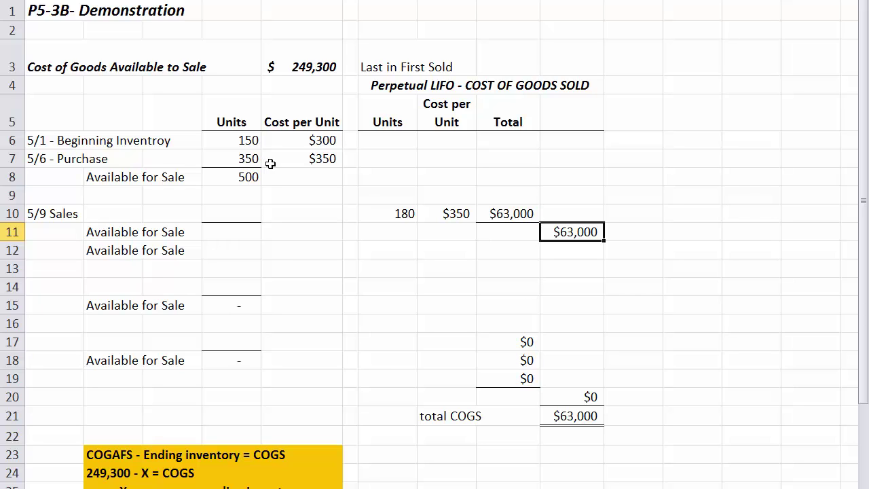
Enter -180 units sold on 5/9 and a formula showing 320 units remaining.
{"action": "left_click", "coordinate": [230, 218]}
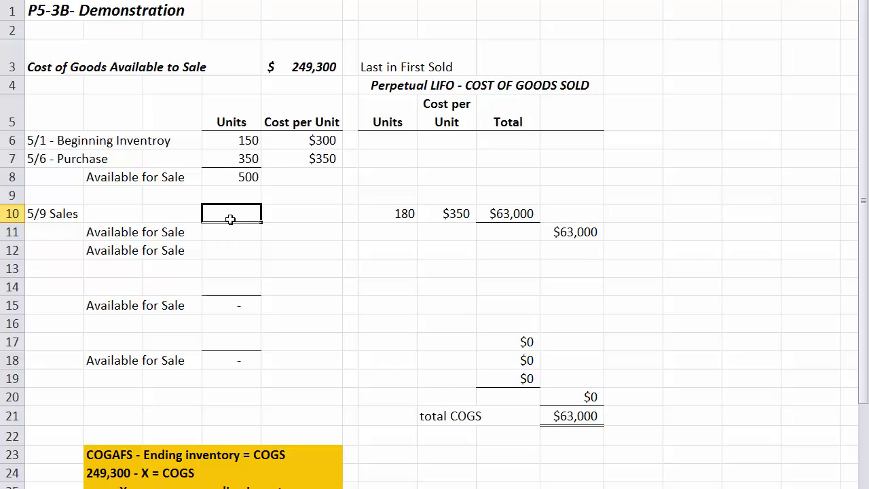
{"action": "type", "text": "-180"}
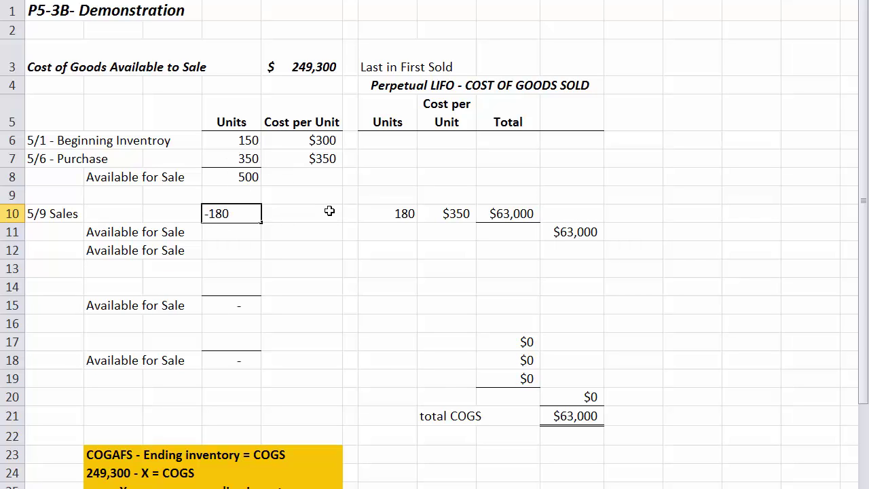
{"action": "key", "text": "Return"}
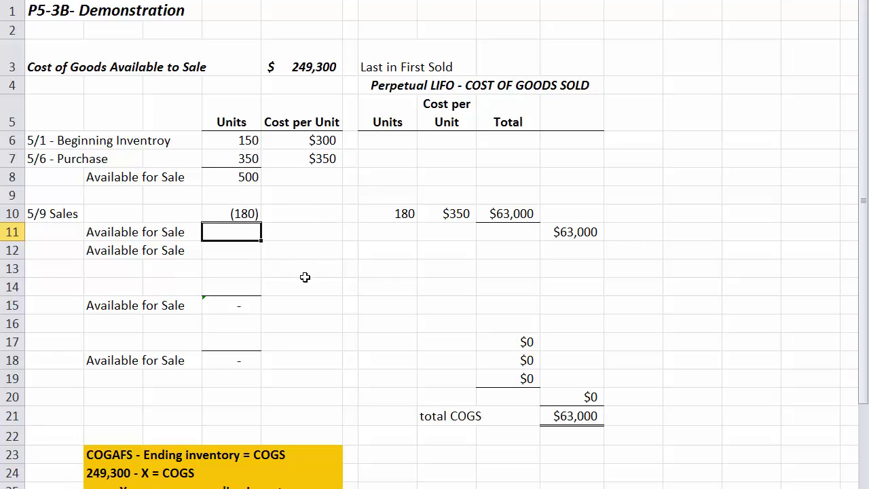
{"action": "type", "text": "+"}
{"action": "key", "text": "Up"}
{"action": "key", "text": "Up"}
{"action": "key", "text": "Up"}
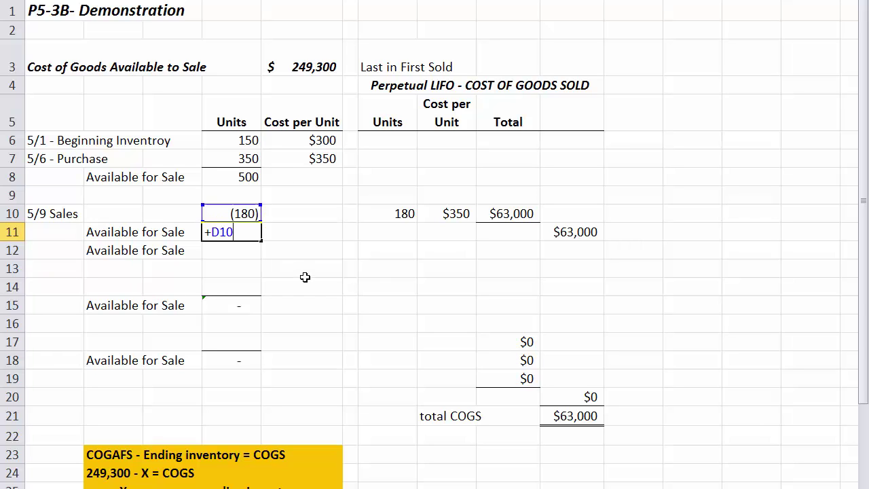
{"action": "type", "text": "+"}
{"action": "key", "text": "Up"}
{"action": "key", "text": "Return"}
{"action": "key", "text": "Up"}
{"action": "key", "text": "Down"}
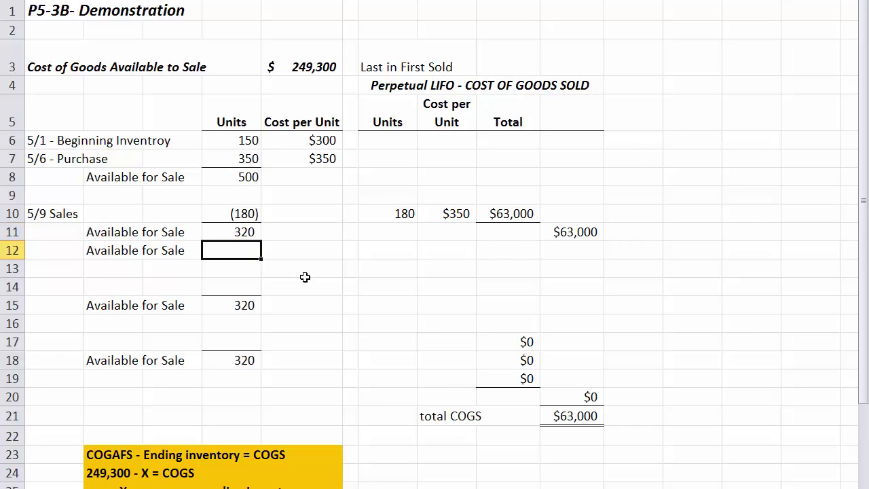
{"action": "key", "text": "Up"}
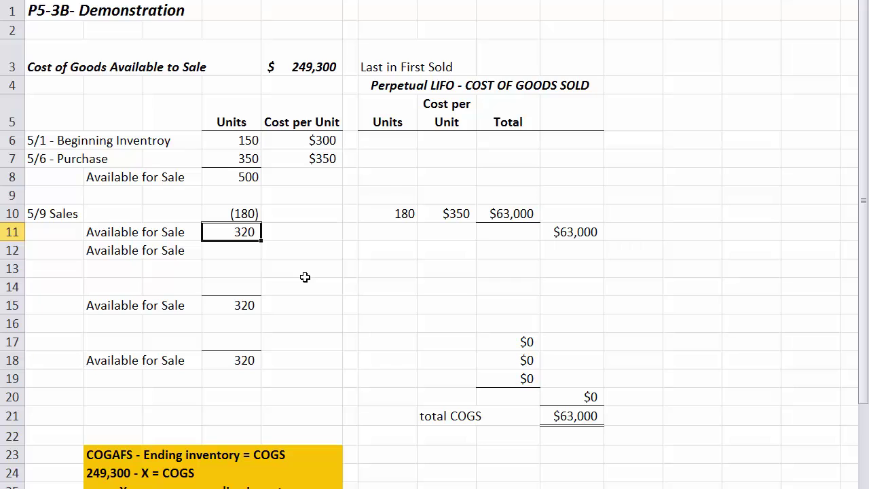
List the remaining layers as 150 units at $300 and 170 units at $350.
{"action": "type", "text": "150"}
{"action": "key", "text": "Tab"}
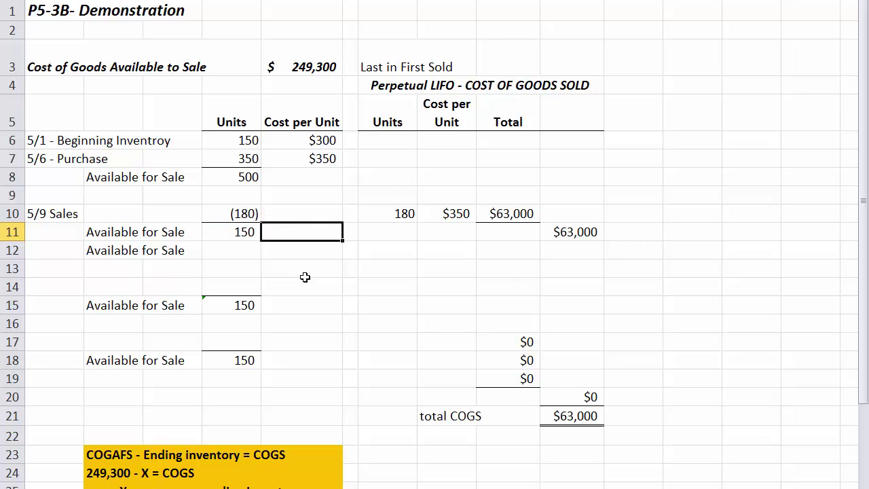
{"action": "type", "text": "300"}
{"action": "key", "text": "Return"}
{"action": "key", "text": "Left"}
{"action": "type", "text": "17"}
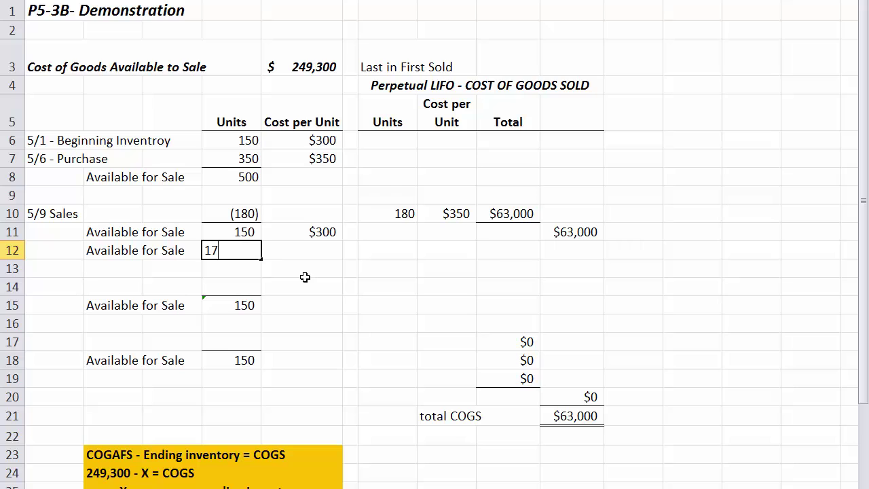
{"action": "type", "text": "0"}
{"action": "key", "text": "Tab"}
{"action": "type", "text": "350"}
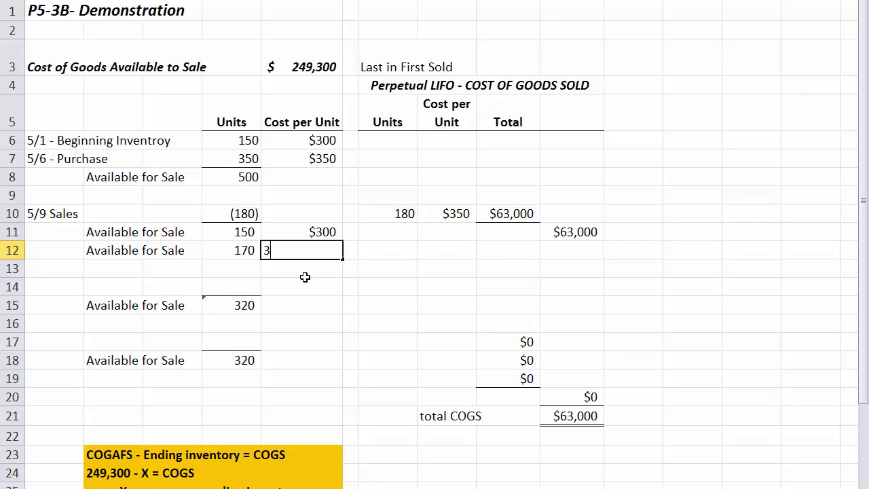
{"action": "key", "text": "Return"}
{"action": "key", "text": "Left"}
{"action": "key", "text": "Left"}
{"action": "key", "text": "Left"}
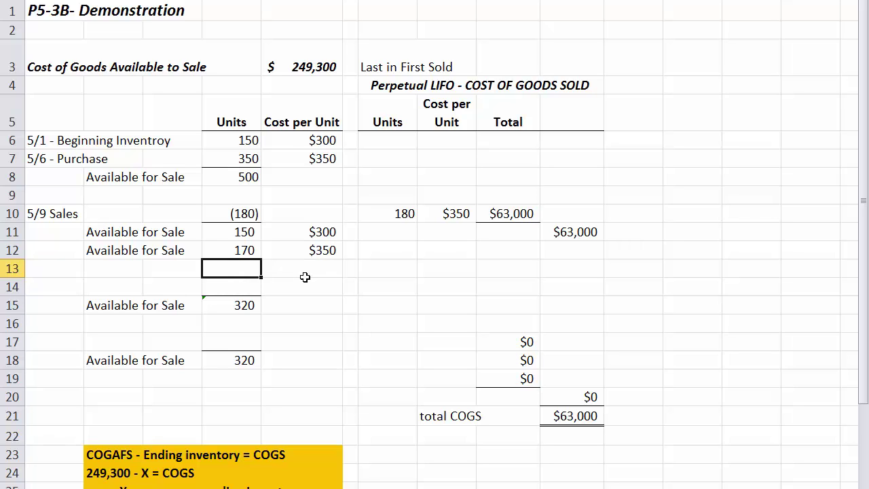
{"action": "type", "text": "5"}
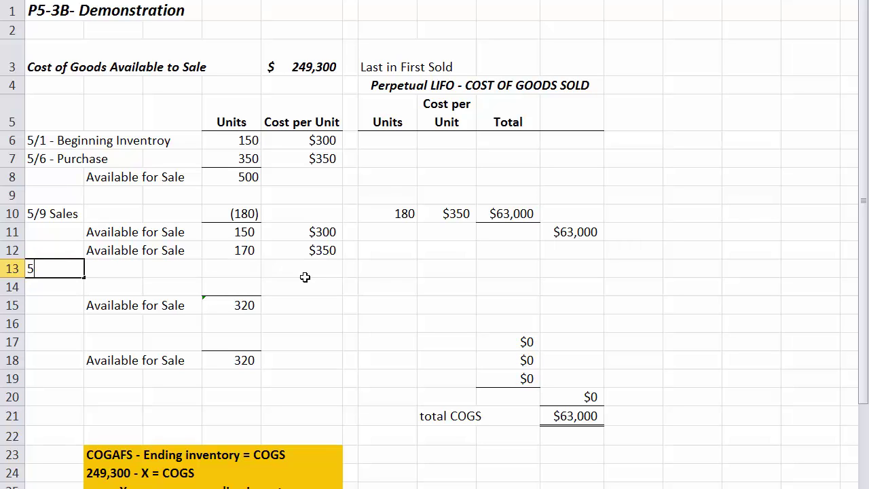
{"action": "type", "text": "/14"}
Add the '5/17 - Purchase' row with 80 units at $450.
{"action": "key", "text": "BackSpace"}
{"action": "type", "text": "7 - Purchase"}
{"action": "key", "text": "Tab"}
{"action": "key", "text": "Tab"}
{"action": "type", "text": "80"}
{"action": "key", "text": "Tab"}
{"action": "type", "text": "450"}
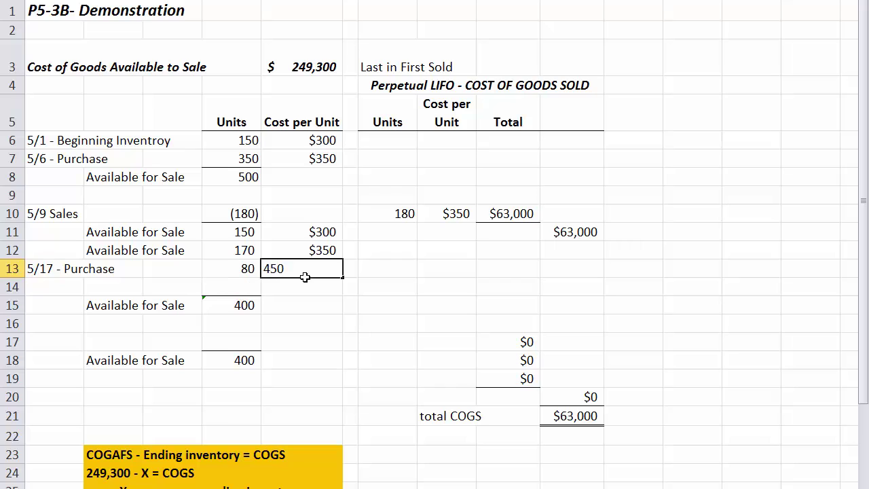
{"action": "key", "text": "Return"}
Add the 5/25 purchase of 100 units at $458, bringing availability to 500 units.
{"action": "type", "text": "5/"}
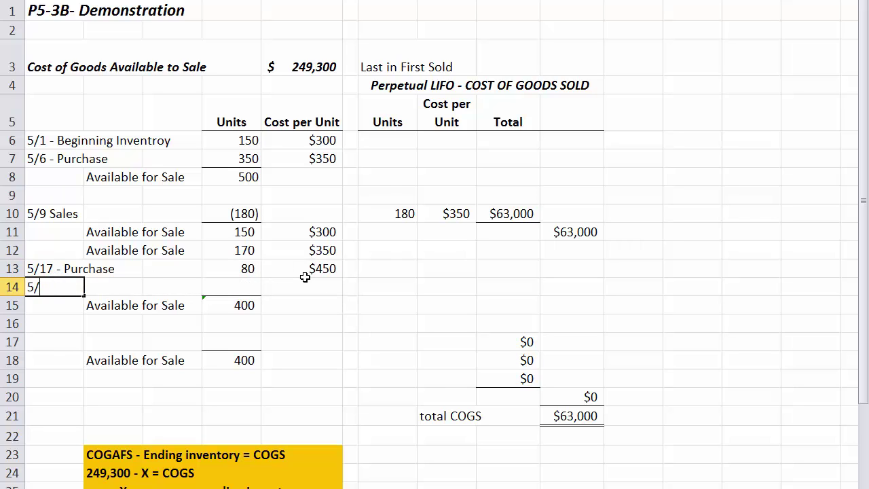
{"action": "type", "text": "25 - Puc"}
{"action": "type", "text": "chase"}
{"action": "key", "text": "Tab"}
{"action": "key", "text": "Tab"}
{"action": "type", "text": "10"}
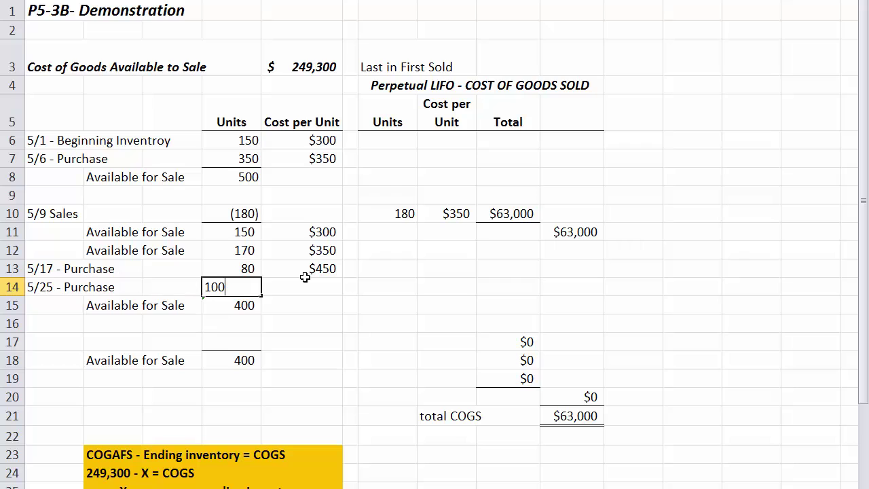
{"action": "key", "text": "Tab"}
{"action": "type", "text": "458"}
{"action": "key", "text": "Return"}
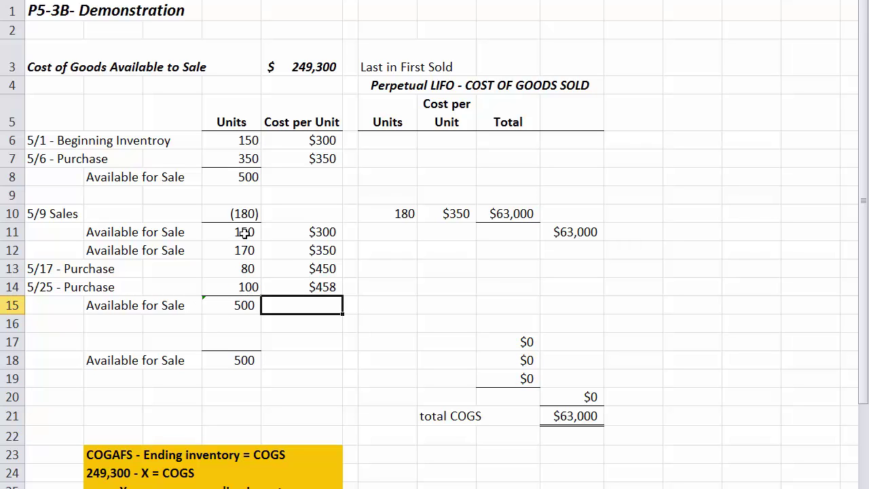
{"action": "left_click", "coordinate": [240, 306]}
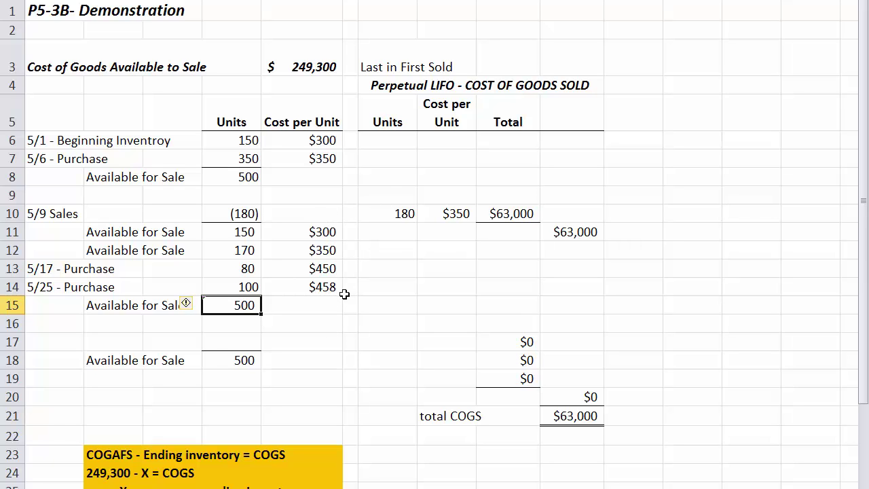
Label the 5/30 sale of 300 units.
{"action": "left_click", "coordinate": [53, 341]}
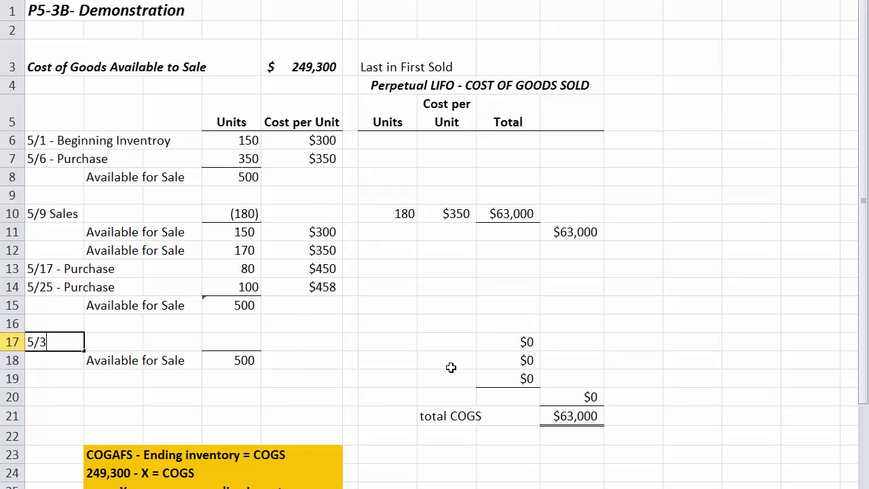
{"action": "type", "text": "ale"}
{"action": "key", "text": "Tab"}
{"action": "key", "text": "Tab"}
{"action": "key", "text": "Tab"}
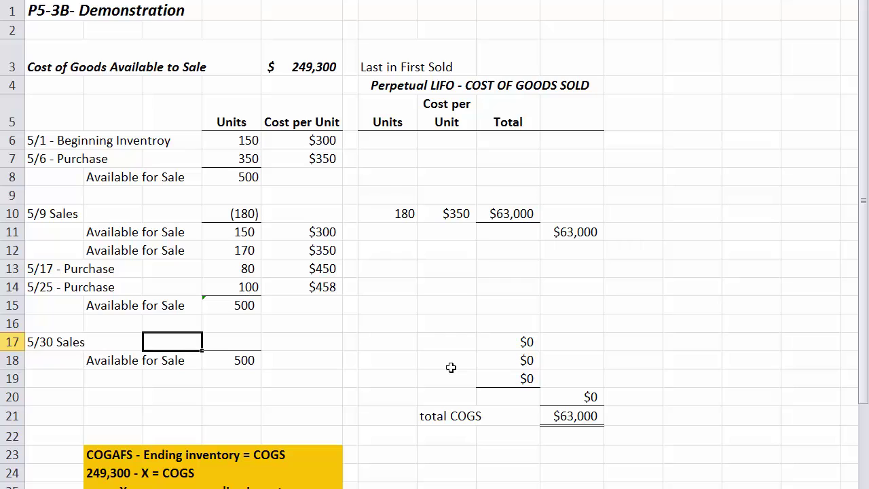
{"action": "type", "text": "-30"}
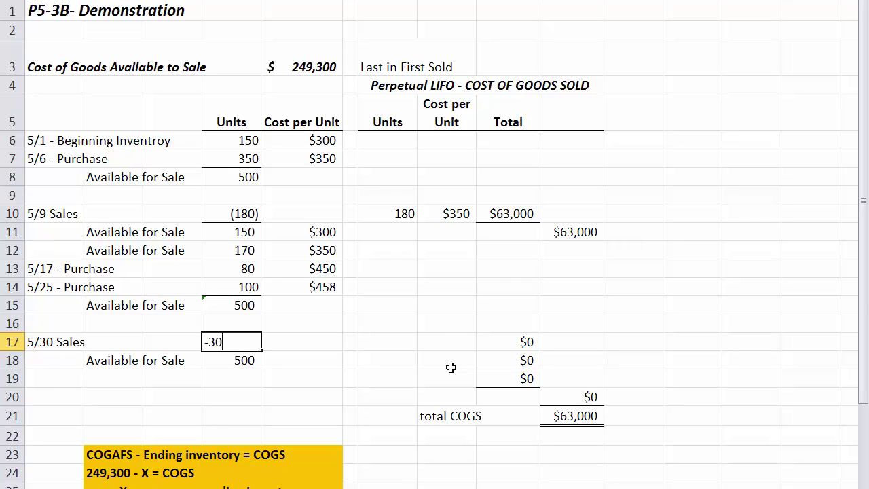
{"action": "key", "text": "Tab"}
{"action": "key", "text": "Tab"}
{"action": "key", "text": "Tab"}
{"action": "key", "text": "Tab"}
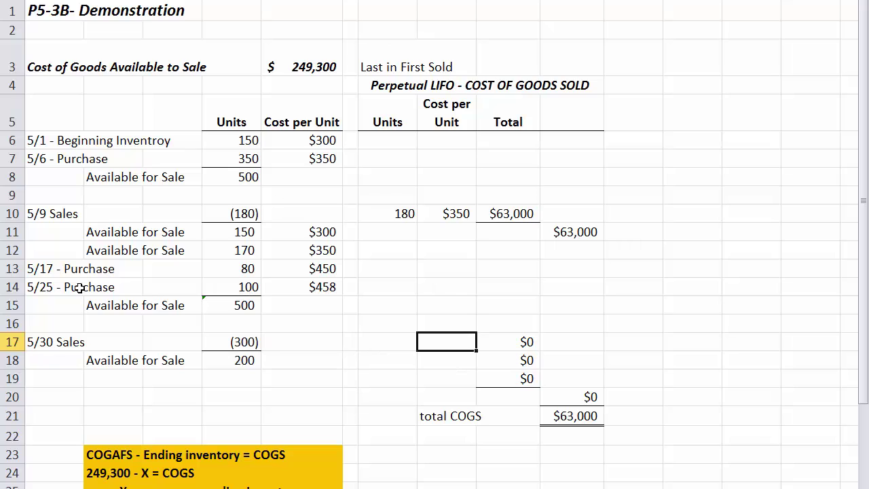
Cost the first 5/30 layers: 100 units at $458 and 80 units at $450.
{"action": "key", "text": "Left"}
{"action": "type", "text": "1"}
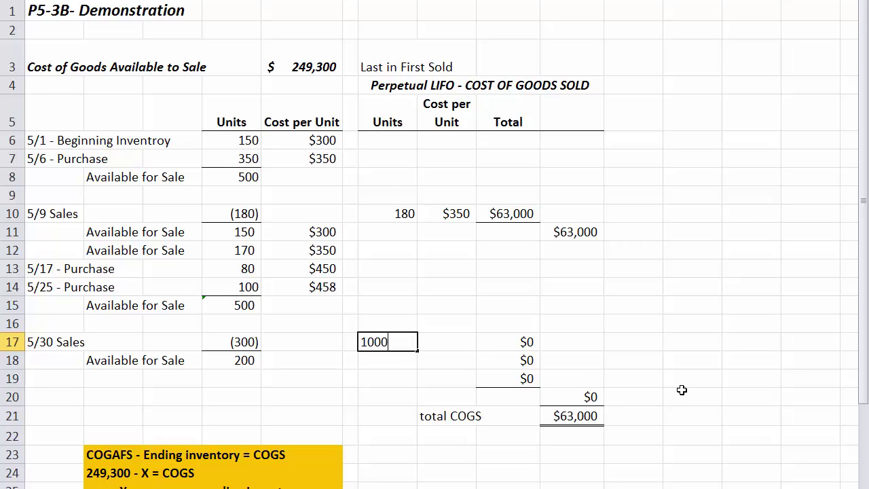
{"action": "type", "text": "00"}
{"action": "key", "text": "Tab"}
{"action": "type", "text": "45"}
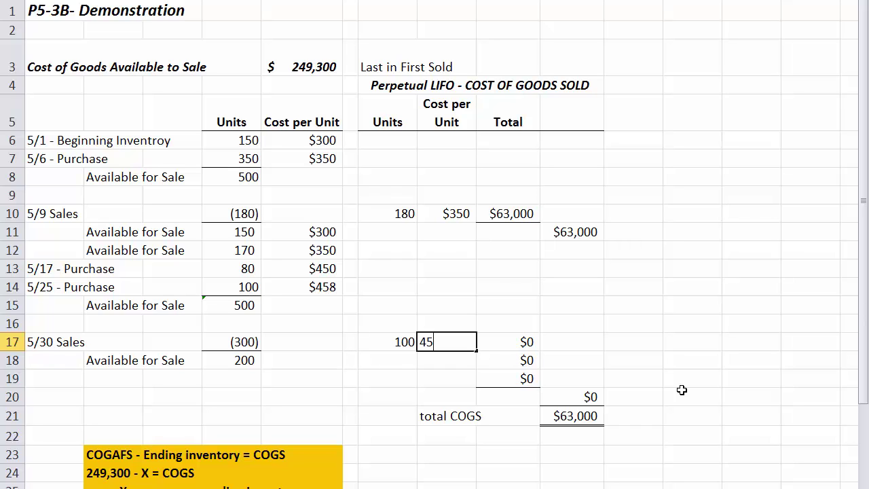
{"action": "type", "text": "8"}
{"action": "key", "text": "Return"}
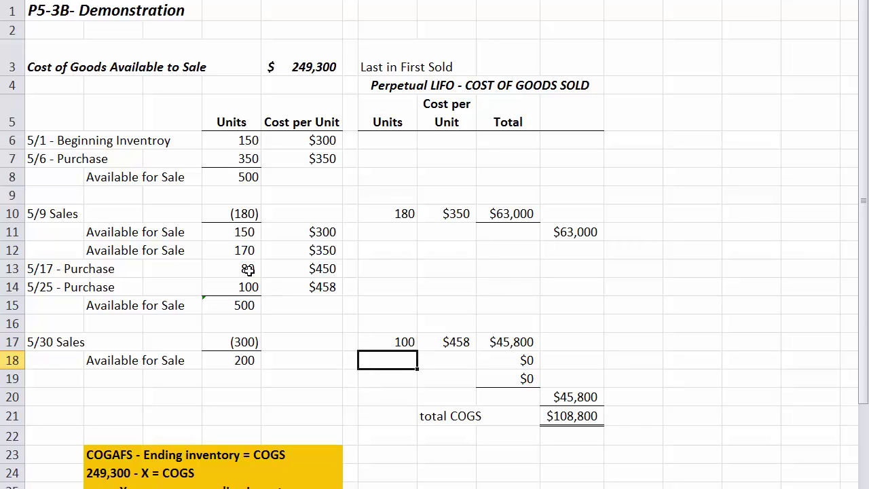
{"action": "left_click_drag", "start_coordinate": [246, 268], "coordinate": [302, 270]}
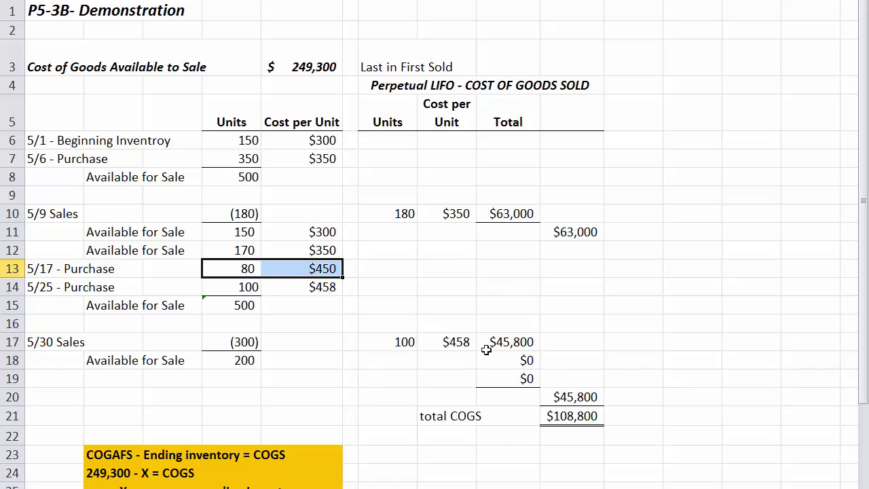
{"action": "left_click", "coordinate": [388, 354]}
{"action": "type", "text": "80"}
{"action": "key", "text": "Tab"}
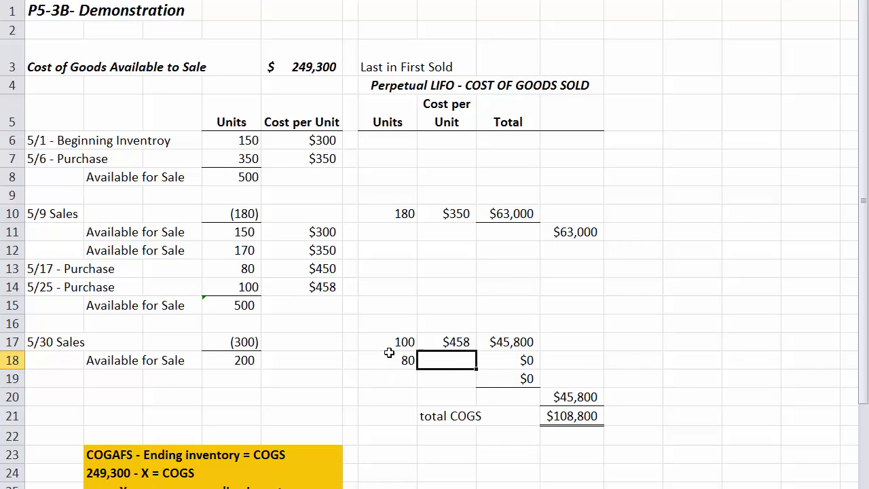
{"action": "type", "text": "450"}
{"action": "left_click", "coordinate": [390, 375]}
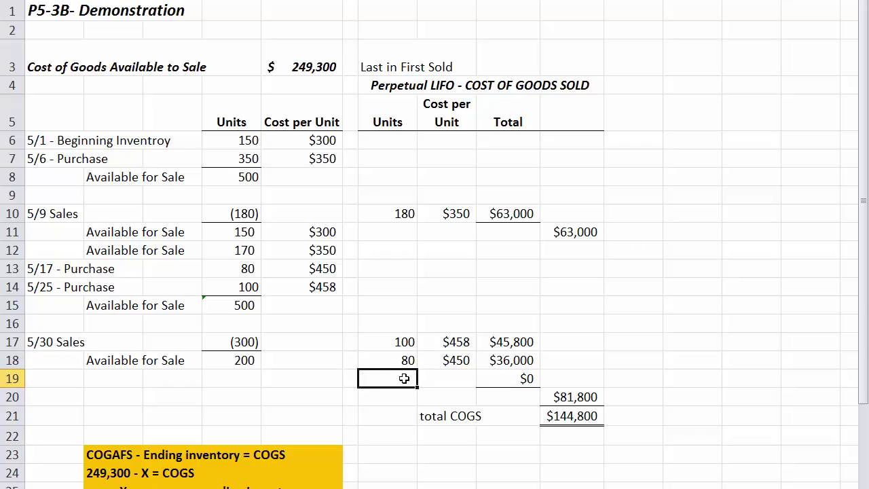
Cost the last 120 units at $350, bringing total LIFO COGS to $186,800.
{"action": "type", "text": "170"}
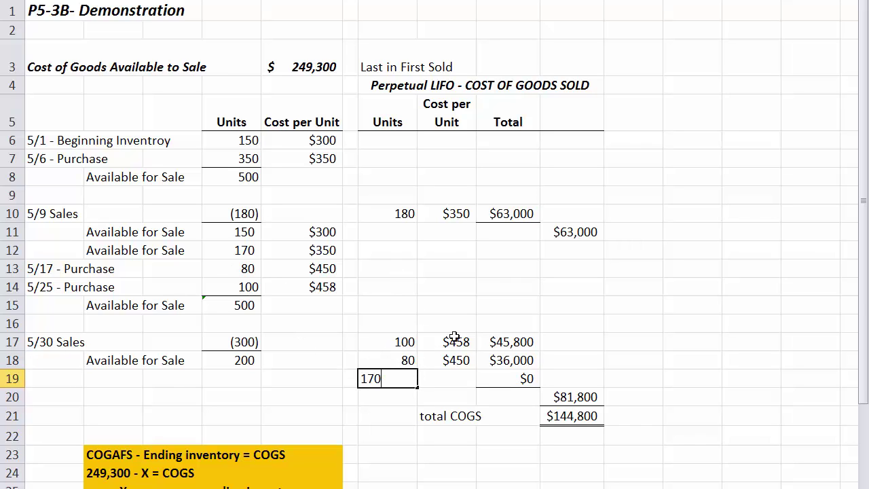
{"action": "left_click", "coordinate": [444, 374]}
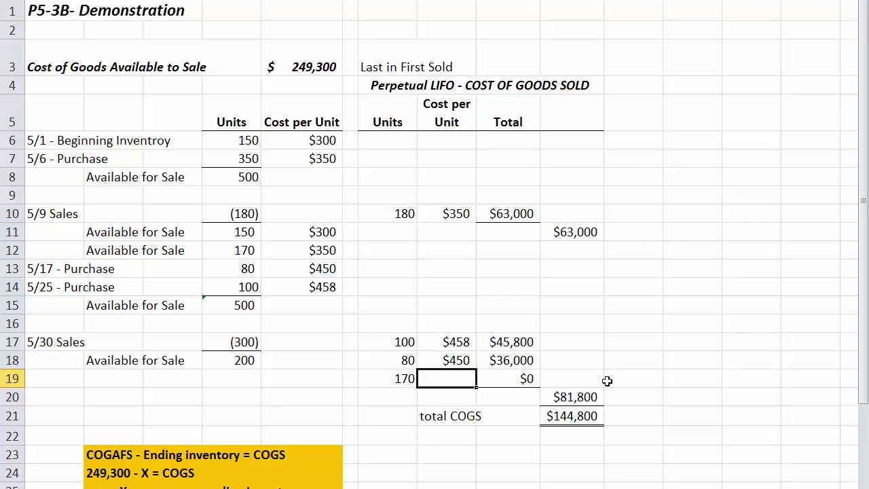
{"action": "key", "text": "Left"}
{"action": "type", "text": "120"}
{"action": "key", "text": "Up"}
{"action": "key", "text": "Up"}
{"action": "key", "text": "Up"}
{"action": "key", "text": "Down"}
{"action": "key", "text": "Down"}
{"action": "key", "text": "Down"}
{"action": "key", "text": "Up"}
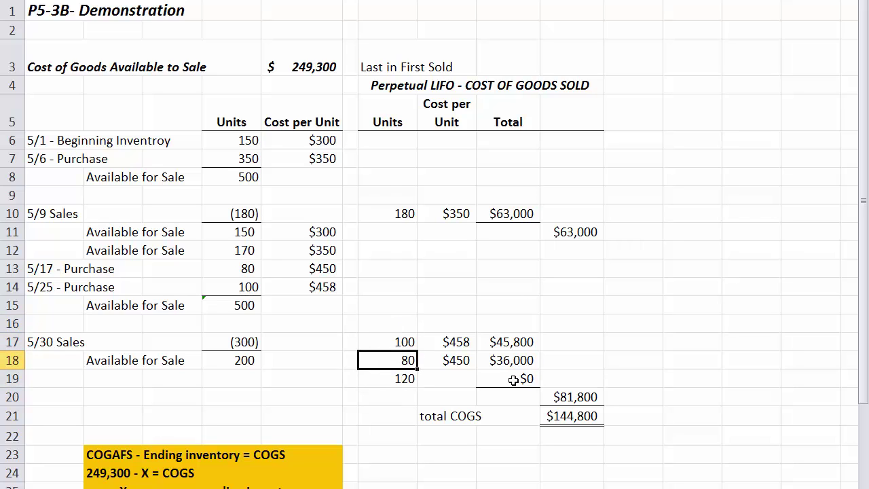
{"action": "left_click", "coordinate": [242, 343]}
{"action": "left_click_drag", "start_coordinate": [378, 342], "coordinate": [380, 378]}
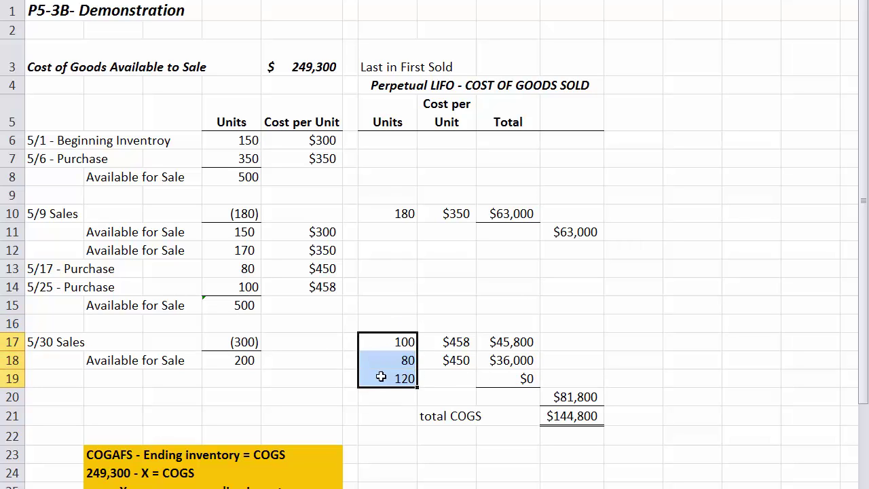
{"action": "left_click", "coordinate": [441, 378]}
{"action": "left_click_drag", "start_coordinate": [234, 250], "coordinate": [305, 250]}
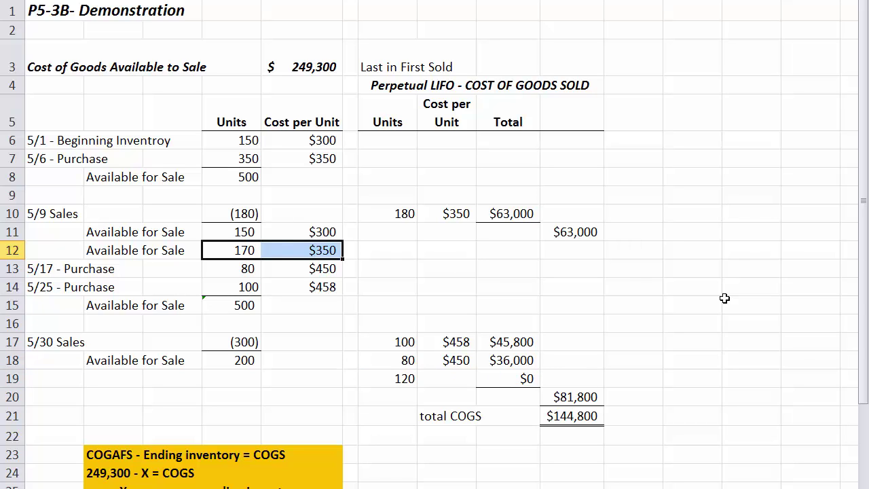
{"action": "key", "text": "Down"}
{"action": "key", "text": "Down"}
{"action": "key", "text": "Down"}
{"action": "key", "text": "Right"}
{"action": "key", "text": "Right"}
{"action": "key", "text": "Right"}
{"action": "key", "text": "Down"}
{"action": "key", "text": "Down"}
{"action": "key", "text": "Down"}
{"action": "key", "text": "Right"}
{"action": "key", "text": "Down"}
{"action": "type", "text": "350"}
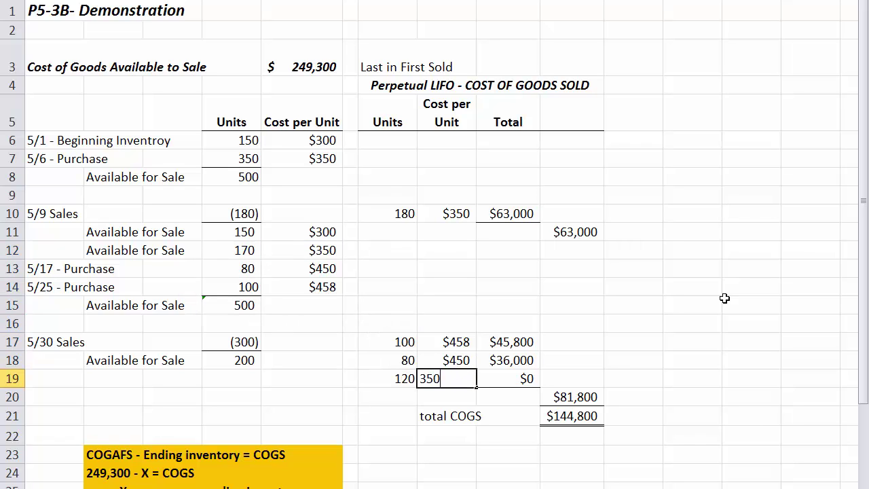
{"action": "key", "text": "Tab"}
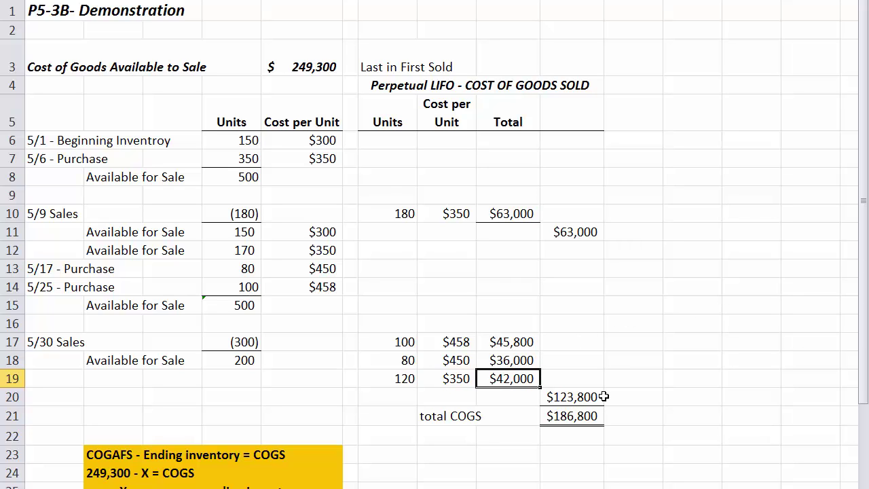
{"action": "left_click", "coordinate": [91, 473]}
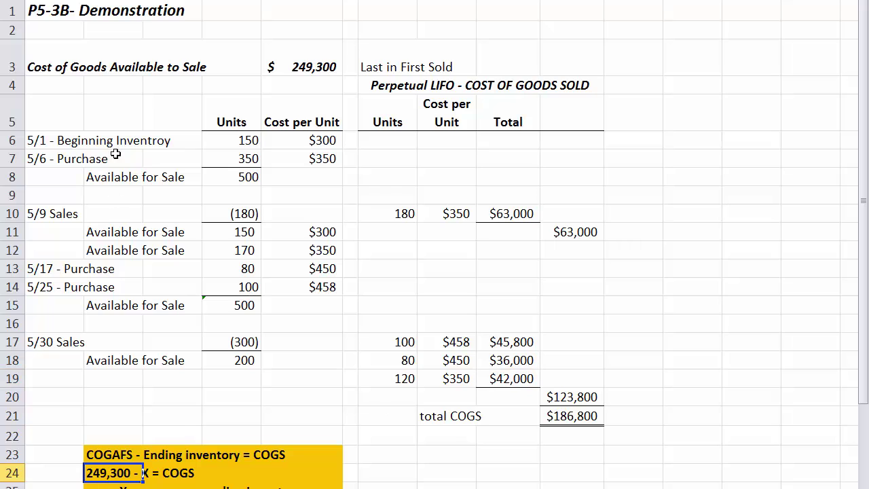
Rewrite the B24 equation to read 249,300 - X = 186,800.
{"action": "key", "text": "shift+End"}
{"action": "key", "text": "Delete"}
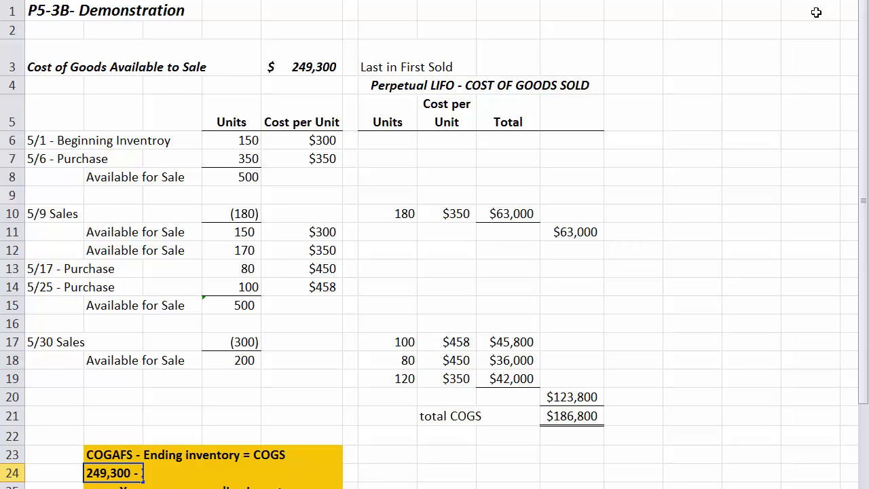
{"action": "type", "text": "X = "}
{"action": "type", "text": "186"}
{"action": "type", "text": ",800CC"}
{"action": "key", "text": "BackSpace"}
{"action": "key", "text": "BackSpace"}
{"action": "type", "text": "S"}
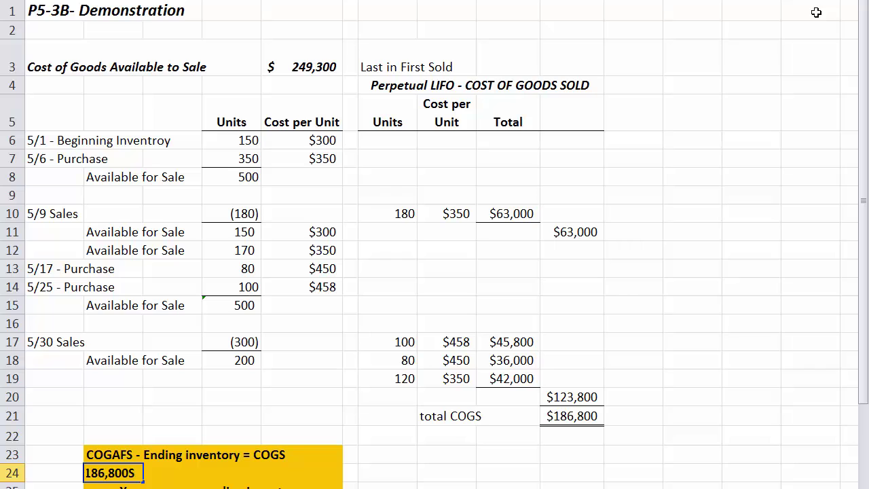
{"action": "key", "text": "Return"}
Enter =E3-I21 in C25 to get the $62,500 LIFO ending inventory.
{"action": "key", "text": "Up"}
{"action": "key", "text": "Down"}
{"action": "key", "text": "Right"}
{"action": "type", "text": "+"}
{"action": "key", "text": "Up"}
{"action": "key", "text": "Up"}
{"action": "key", "text": "Up"}
{"action": "key", "text": "Up"}
{"action": "key", "text": "Up"}
{"action": "key", "text": "Up"}
{"action": "key", "text": "Up"}
{"action": "key", "text": "Up"}
{"action": "key", "text": "Up"}
{"action": "key", "text": "Up"}
{"action": "key", "text": "Up"}
{"action": "key", "text": "Up"}
{"action": "key", "text": "Up"}
{"action": "key", "text": "Up"}
{"action": "key", "text": "Up"}
{"action": "key", "text": "Up"}
{"action": "key", "text": "Up"}
{"action": "key", "text": "Up"}
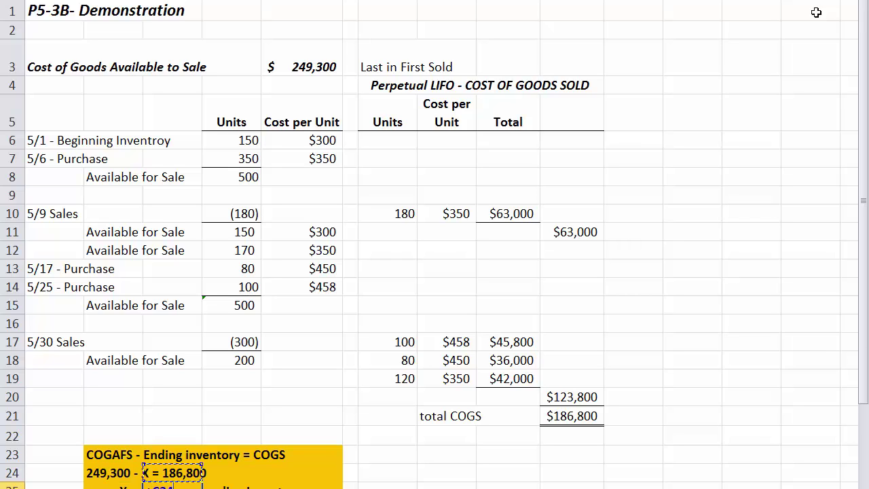
{"action": "key", "text": "Up"}
{"action": "key", "text": "Up"}
{"action": "key", "text": "Up"}
{"action": "key", "text": "Up"}
{"action": "key", "text": "Up"}
{"action": "key", "text": "Right"}
{"action": "key", "text": "Right"}
{"action": "key", "text": "Down"}
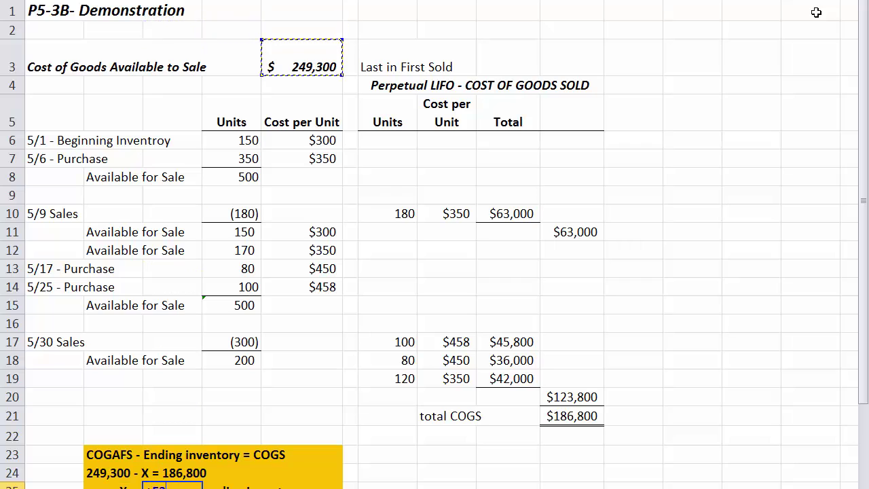
{"action": "type", "text": "-"}
{"action": "key", "text": "Right"}
{"action": "key", "text": "Right"}
{"action": "key", "text": "Right"}
{"action": "key", "text": "Right"}
{"action": "key", "text": "Up"}
{"action": "key", "text": "Up"}
{"action": "key", "text": "Up"}
{"action": "key", "text": "Right"}
{"action": "key", "text": "Right"}
{"action": "key", "text": "Up"}
{"action": "key", "text": "Right"}
{"action": "key", "text": "Return"}
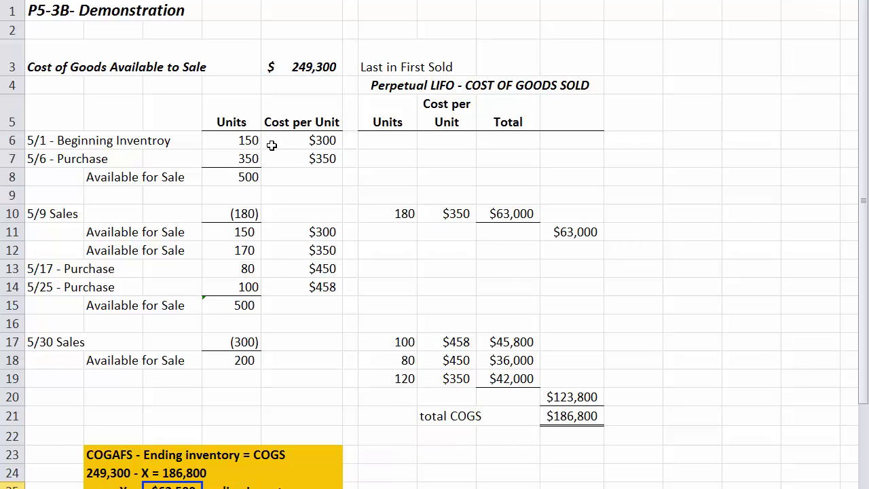
Highlight the $62,500 result and the 150 units at $300, then go to Weighted Avg.
{"action": "left_click_drag", "start_coordinate": [192, 487], "coordinate": [302, 487]}
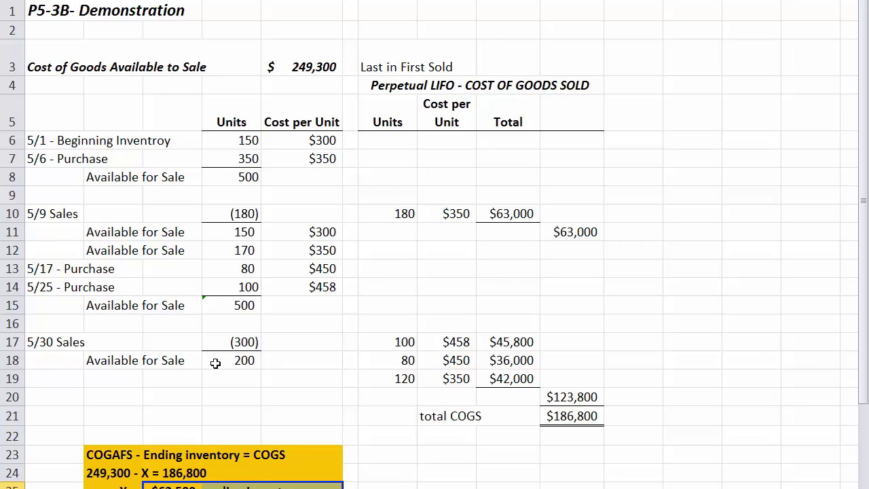
{"action": "left_click_drag", "start_coordinate": [249, 235], "coordinate": [309, 257]}
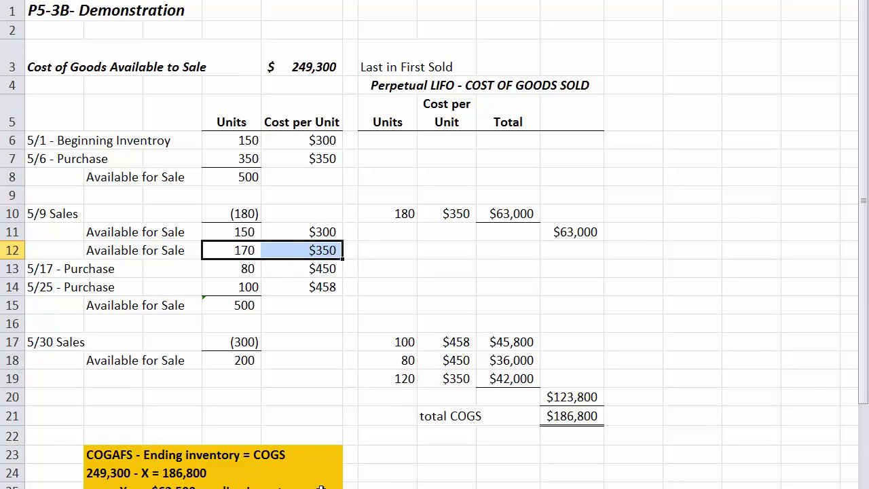
{"action": "left_click", "coordinate": [266, 488]}
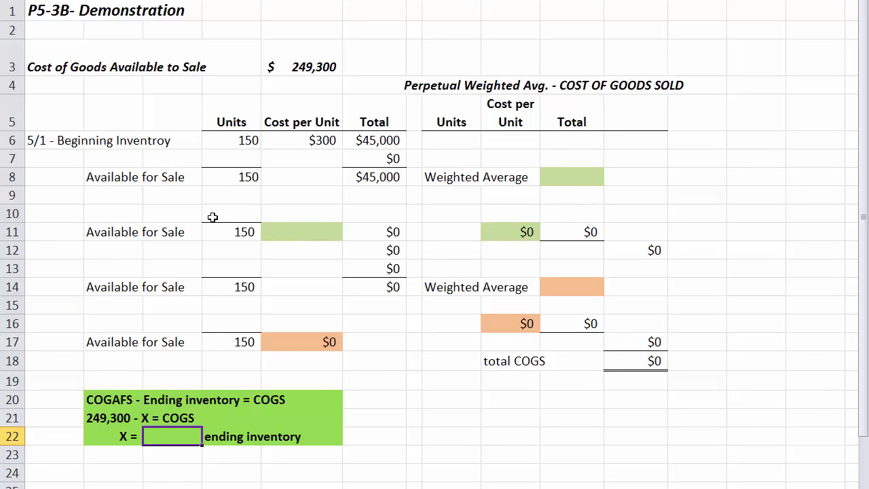
Add a 5/6 Purchase row of 350 units at $350, giving 500 units worth $167,500.
{"action": "left_click_drag", "start_coordinate": [29, 140], "coordinate": [313, 144]}
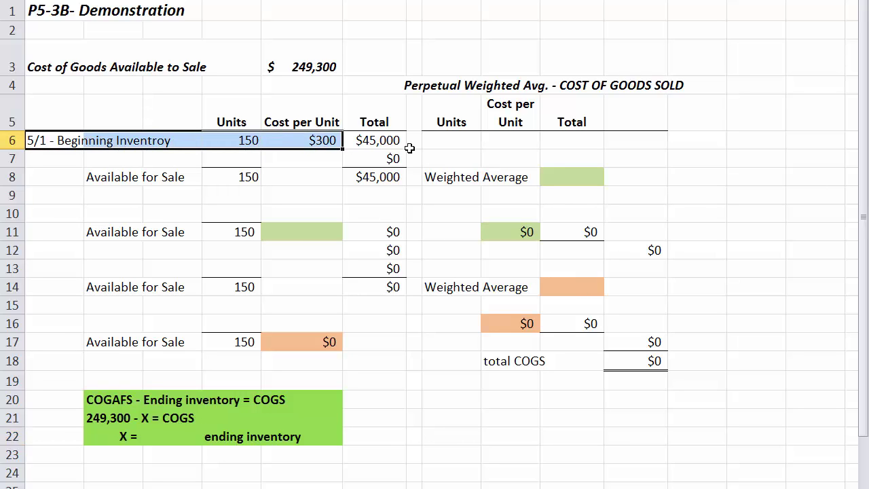
{"action": "left_click", "coordinate": [34, 160]}
{"action": "type", "text": "5/"}
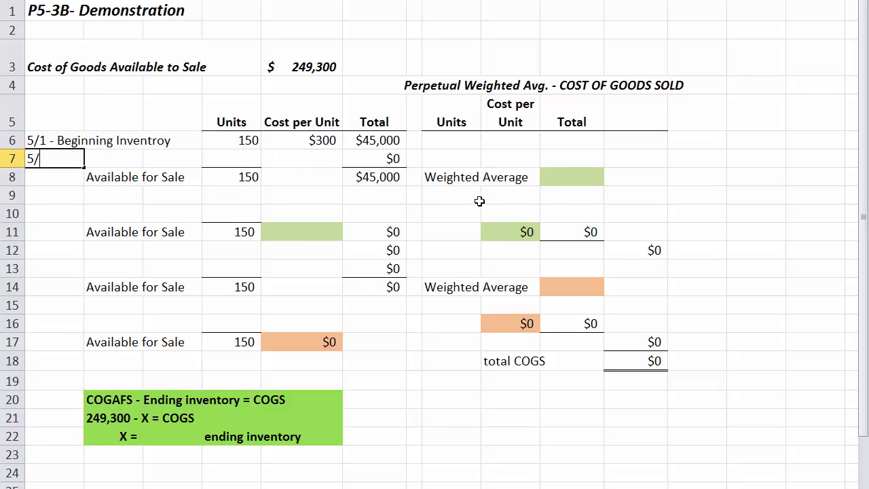
{"action": "type", "text": "6 Purchase"}
{"action": "key", "text": "Tab"}
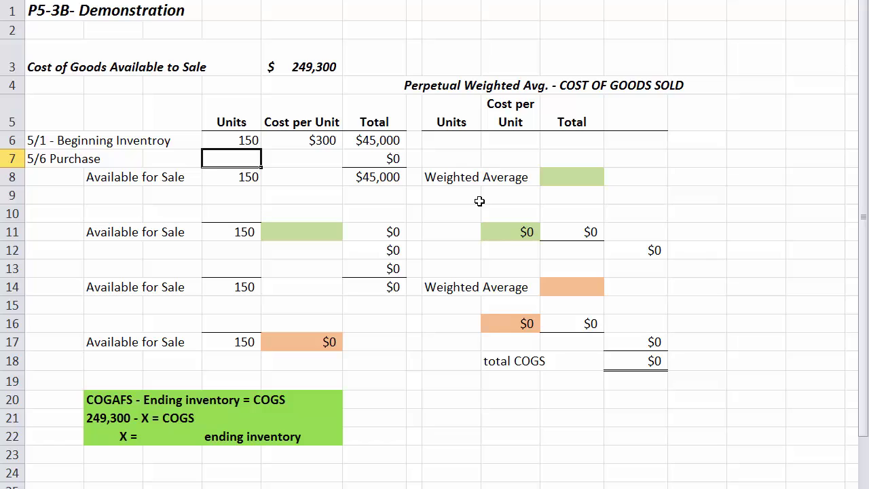
{"action": "type", "text": "350"}
{"action": "key", "text": "Tab"}
{"action": "type", "text": "3"}
{"action": "key", "text": "Tab"}
{"action": "key", "text": "Down"}
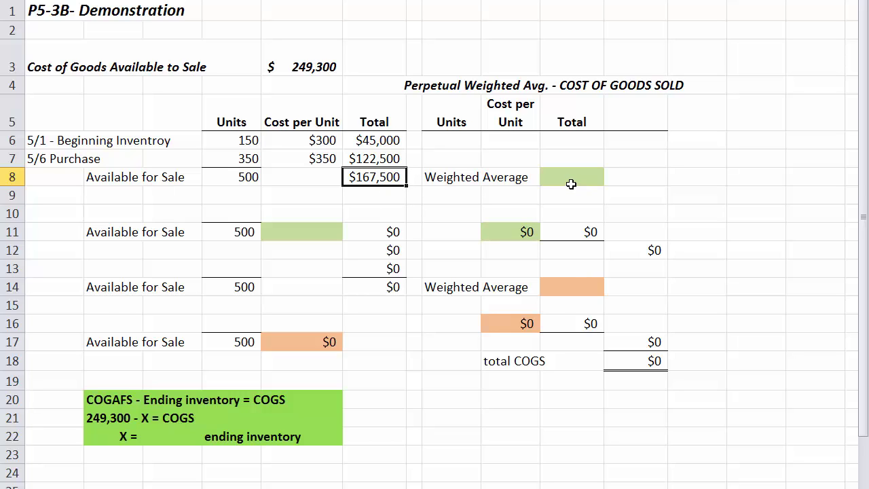
Compute the weighted average as $167,500 / 500 units, giving $335.
{"action": "left_click", "coordinate": [258, 181]}
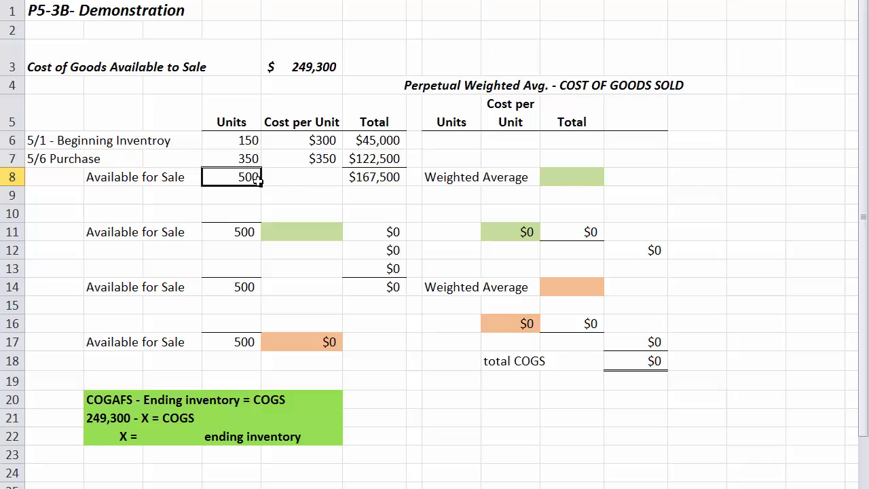
{"action": "left_click", "coordinate": [567, 179]}
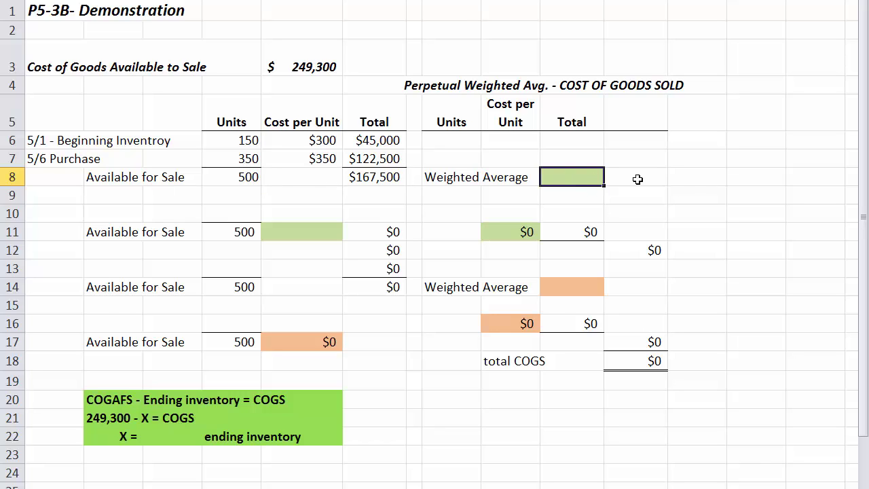
{"action": "type", "text": "+"}
{"action": "key", "text": "Left"}
{"action": "key", "text": "Left"}
{"action": "key", "text": "Left"}
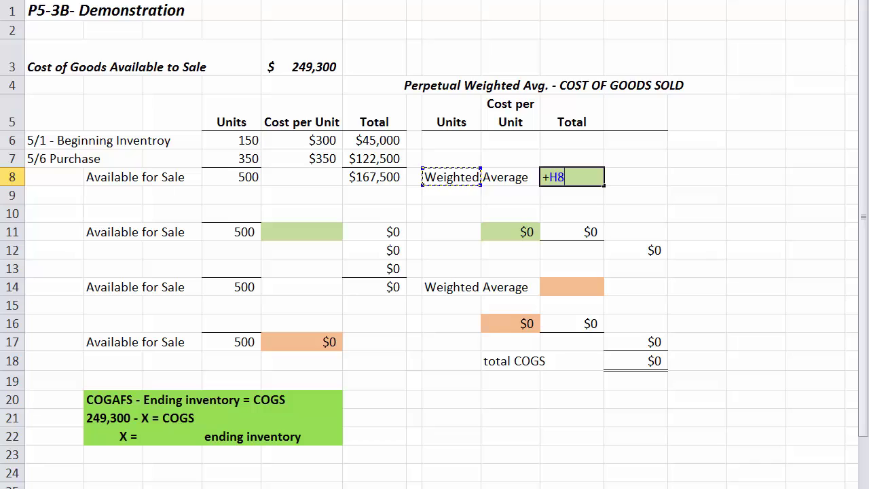
{"action": "type", "text": "/"}
{"action": "key", "text": "Left"}
{"action": "key", "text": "Left"}
{"action": "key", "text": "Left"}
{"action": "key", "text": "Left"}
{"action": "key", "text": "Left"}
{"action": "key", "text": "Return"}
{"action": "left_click", "coordinate": [571, 177]}
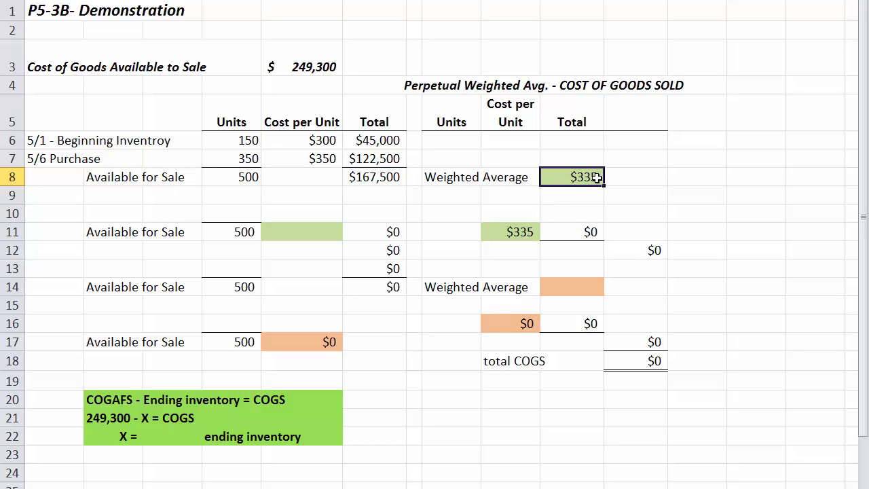
Record the 5/9 Sale as -180 units with 180 COGS units, costing $60,300.
{"action": "left_click", "coordinate": [30, 213]}
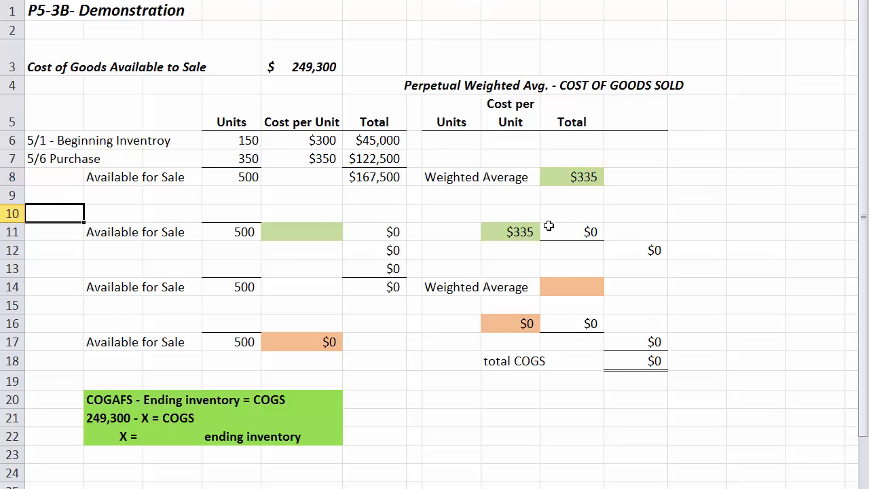
{"action": "type", "text": "5/9 Sale"}
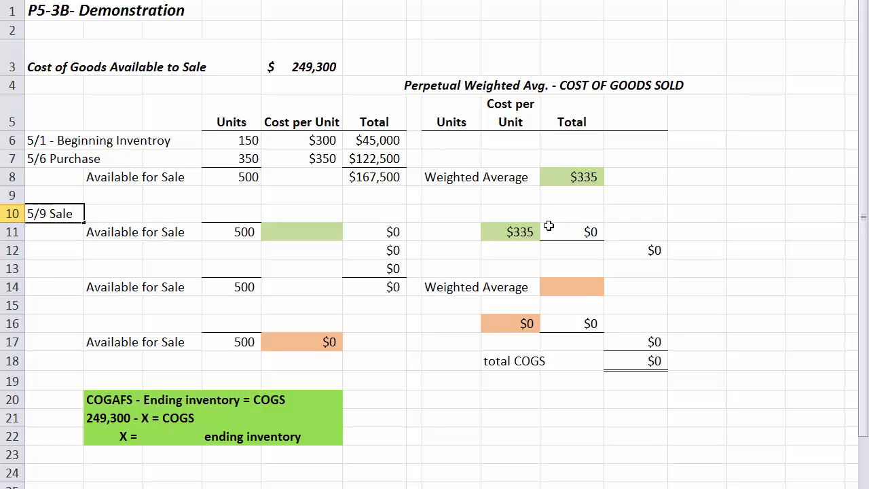
{"action": "key", "text": "Tab"}
{"action": "key", "text": "Tab"}
{"action": "key", "text": "Tab"}
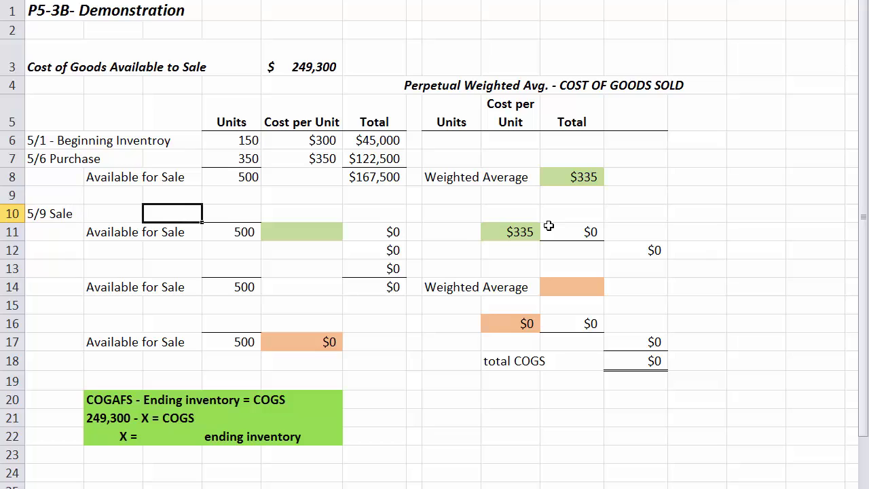
{"action": "type", "text": "-180"}
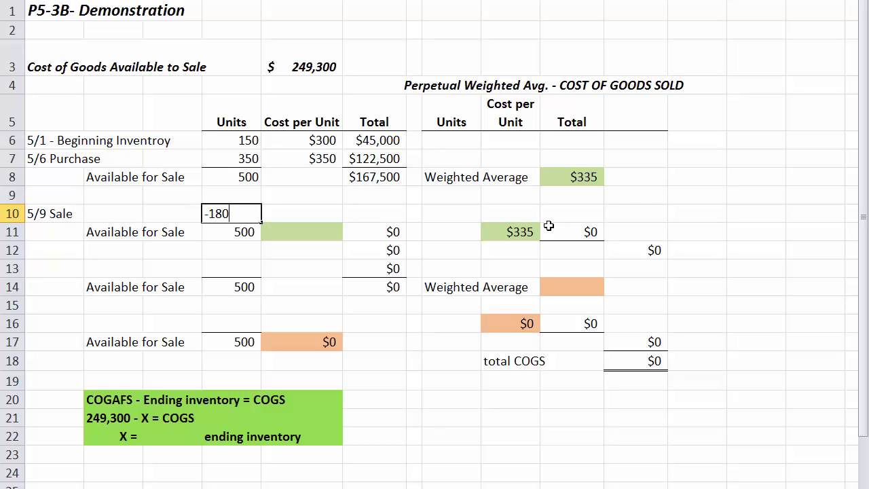
{"action": "key", "text": "Tab"}
{"action": "key", "text": "Tab"}
{"action": "key", "text": "Down"}
{"action": "key", "text": "Right"}
{"action": "key", "text": "Right"}
{"action": "type", "text": "18"}
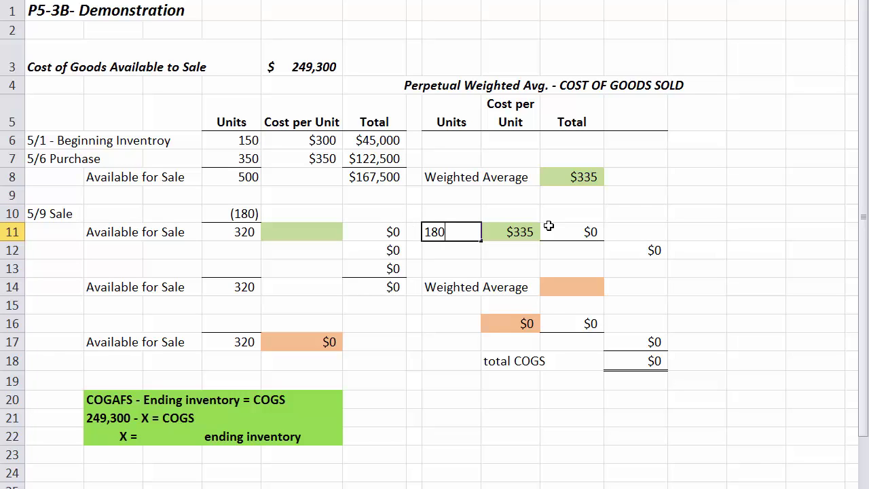
{"action": "key", "text": "Tab"}
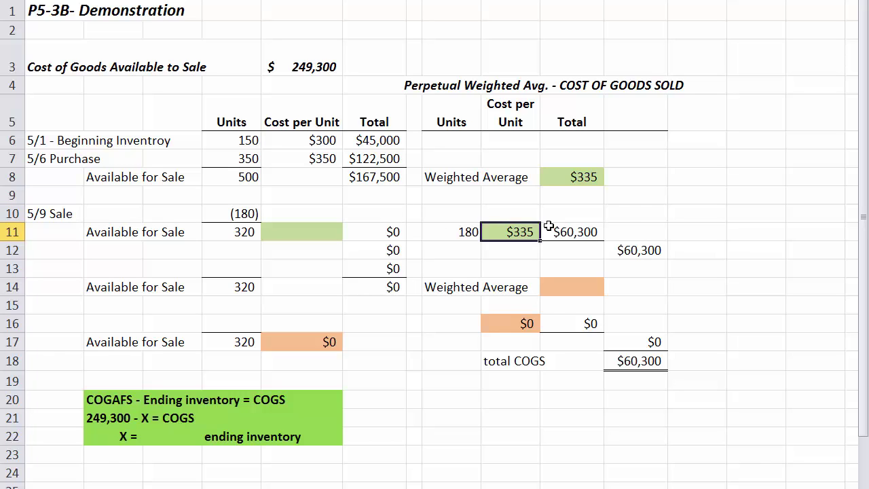
{"action": "left_click", "coordinate": [632, 250]}
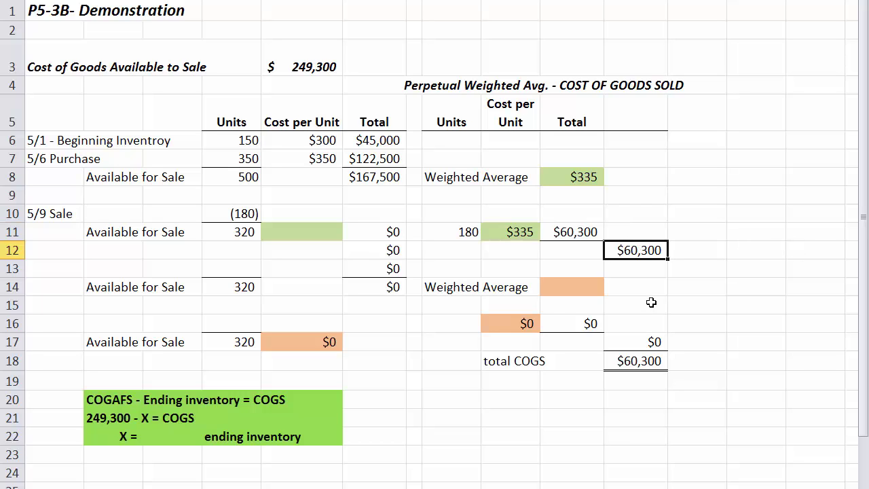
Link the remaining units' cost per unit to the $335 average, valuing 320 units at $107,200.
{"action": "left_click", "coordinate": [231, 232]}
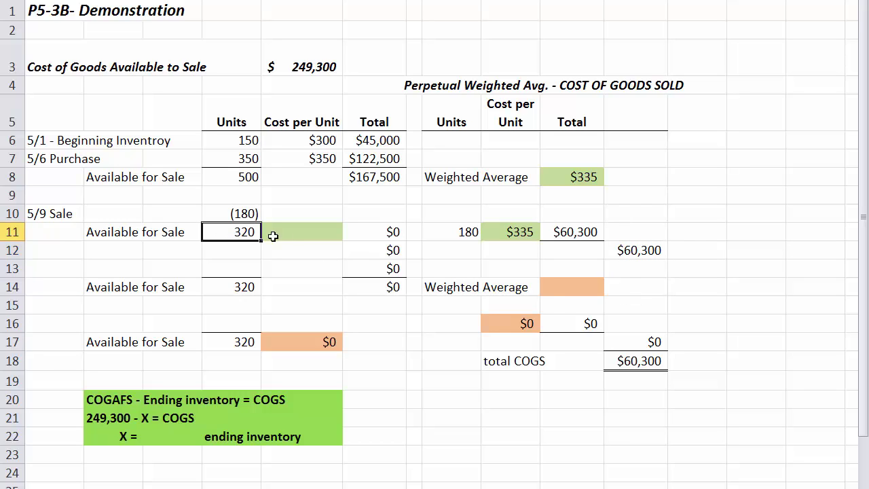
{"action": "left_click", "coordinate": [296, 233]}
{"action": "type", "text": "+"}
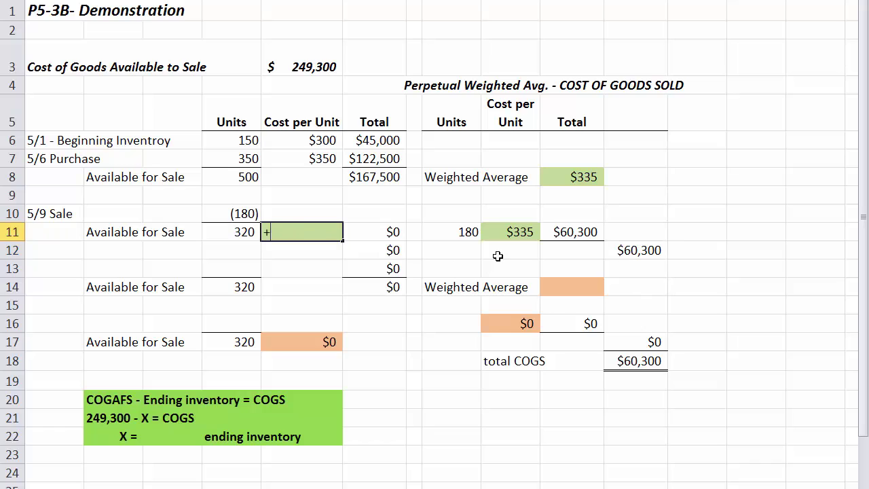
{"action": "left_click", "coordinate": [513, 228]}
{"action": "key", "text": "Return"}
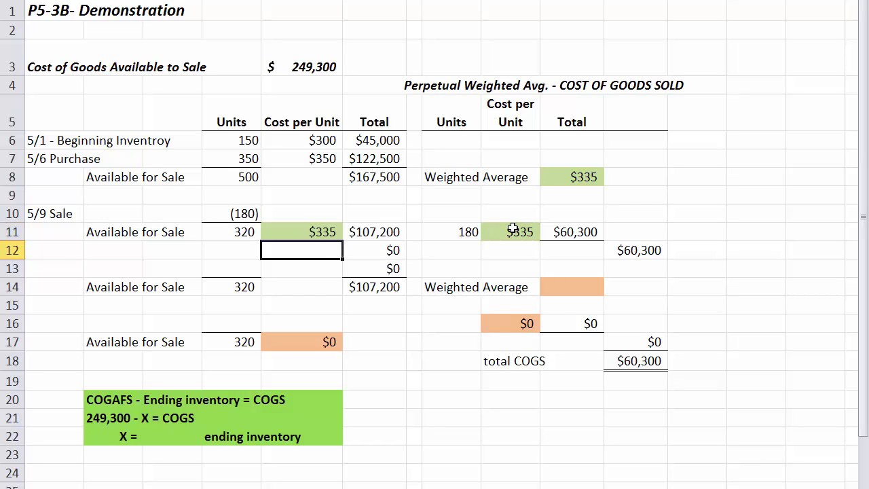